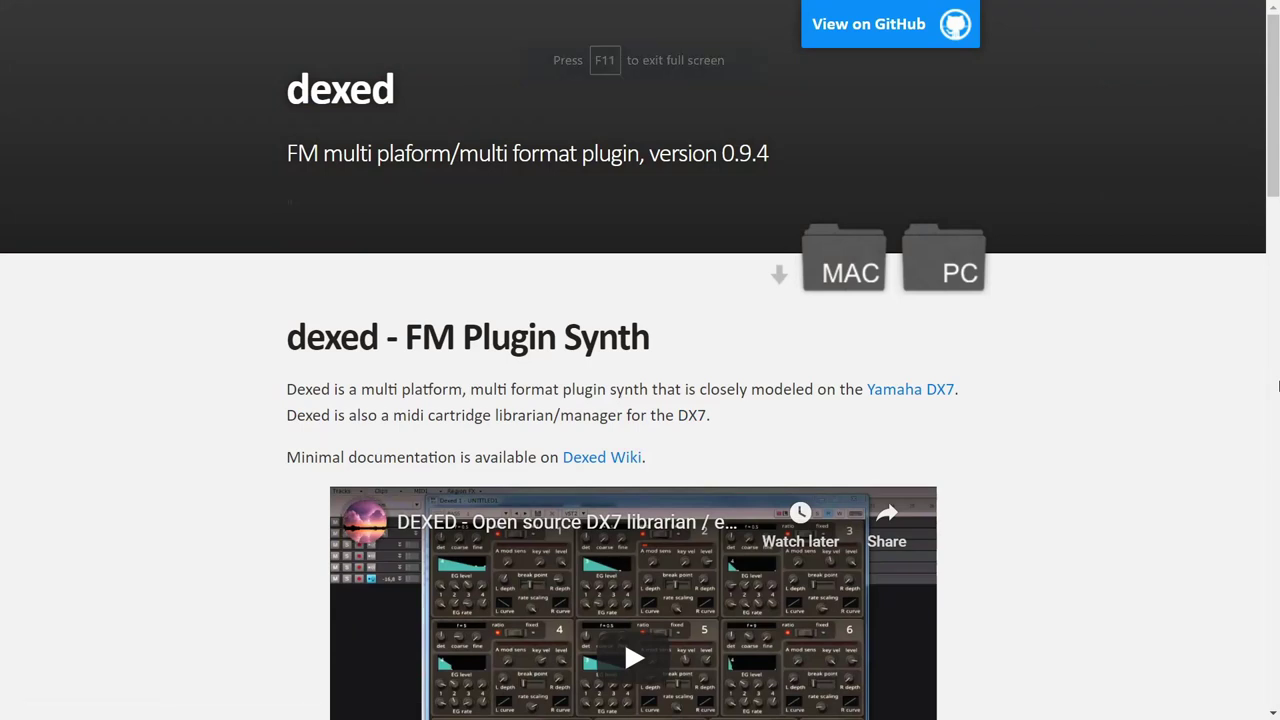
# Step: Scroll the Dexed page past the video and SoundCloud player down to the Features list
pyautogui.scroll(-3, 1278, 386)
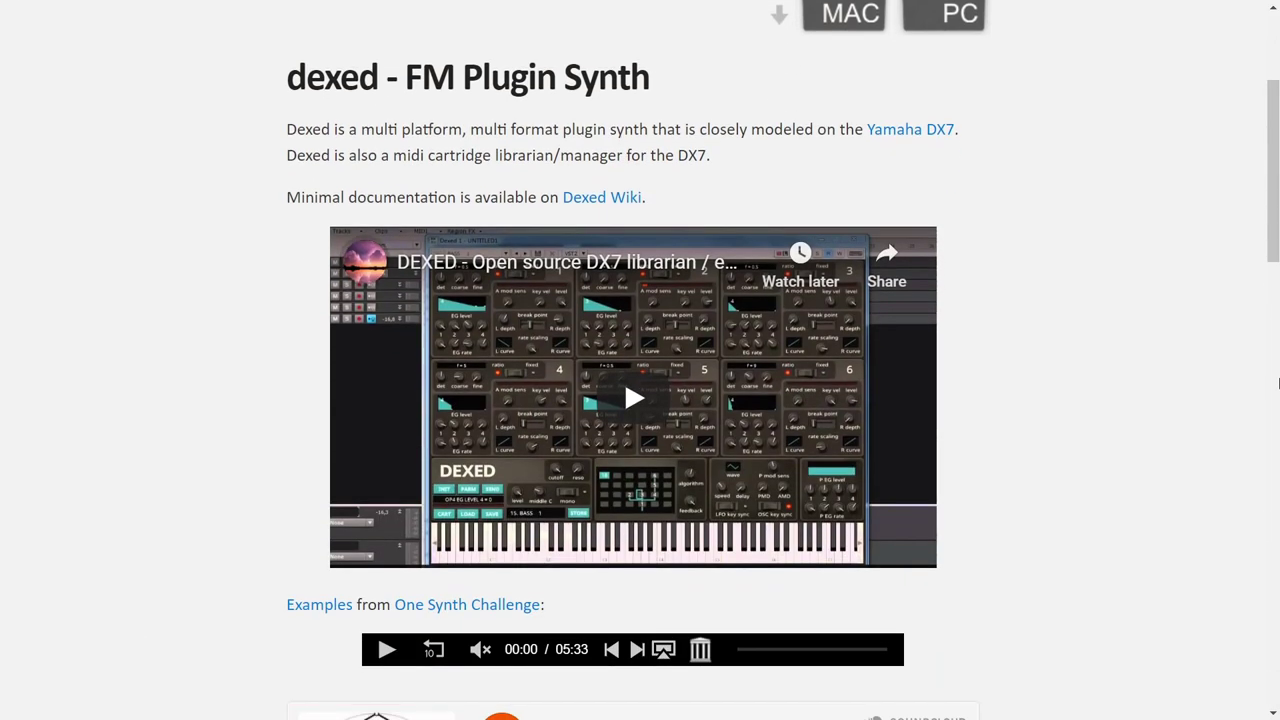
pyautogui.scroll(-7, 1278, 382)
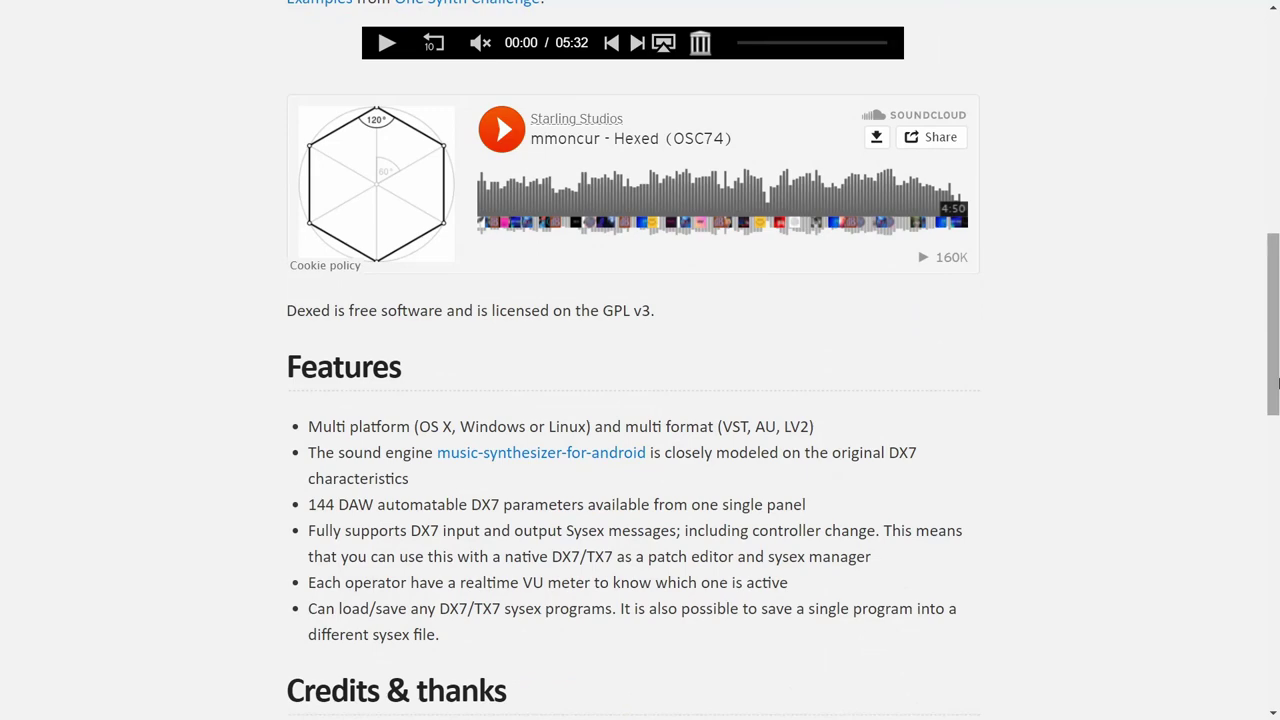
pyautogui.scroll(-6, 1278, 382)
pyautogui.scroll(-4, 1278, 382)
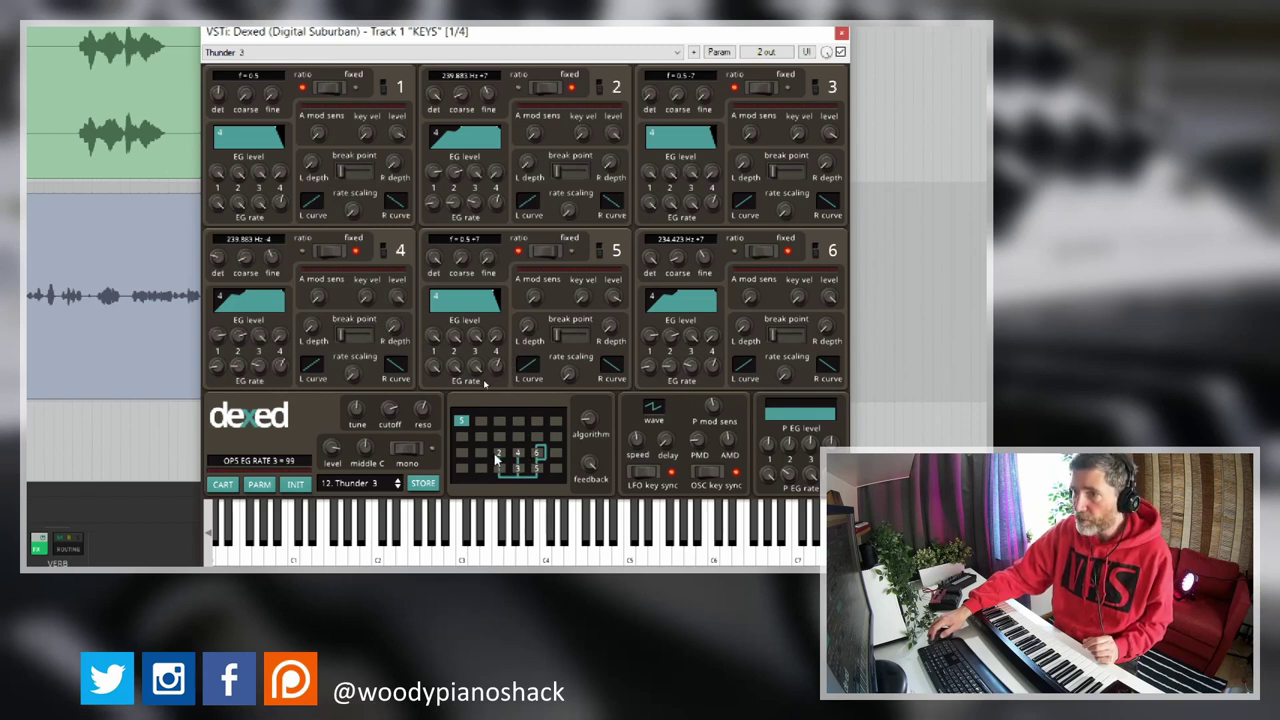
# Step: Switch Thunder 3 to FM algorithm 3, then lower the algorithm number on EchoEcho 3
pyautogui.moveTo(580, 421); pyautogui.dragTo(581, 390)
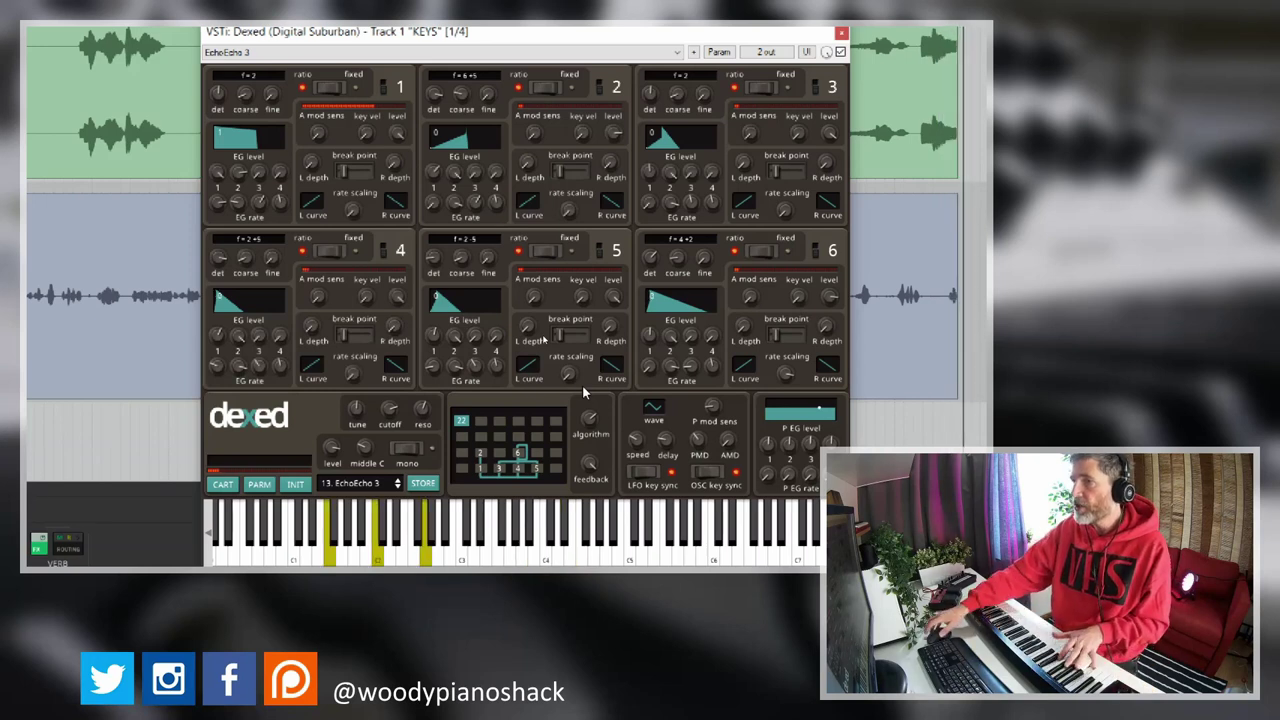
pyautogui.moveTo(590, 415)
pyautogui.moveTo(590, 415); pyautogui.dragTo(505, 370)
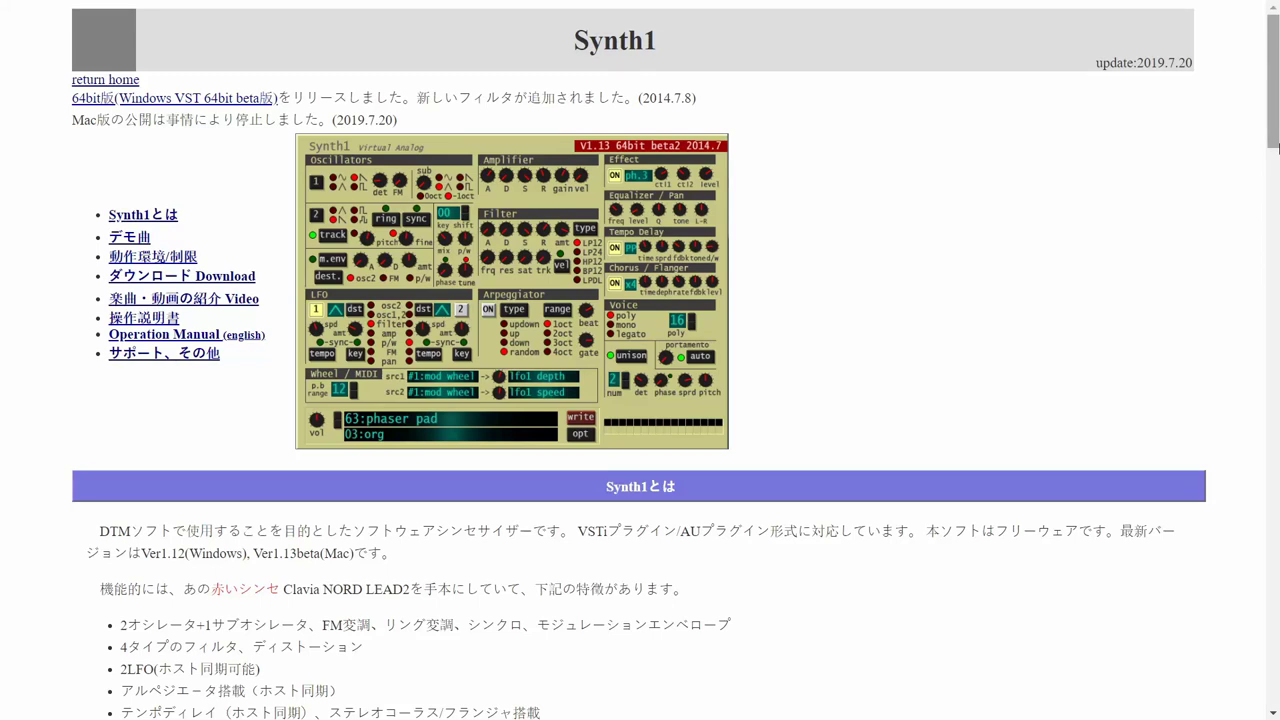
# Step: Scroll the Synth1 homepage past features and demo songs to the requirements table and Download heading
pyautogui.scroll(-5, 1277, 148)
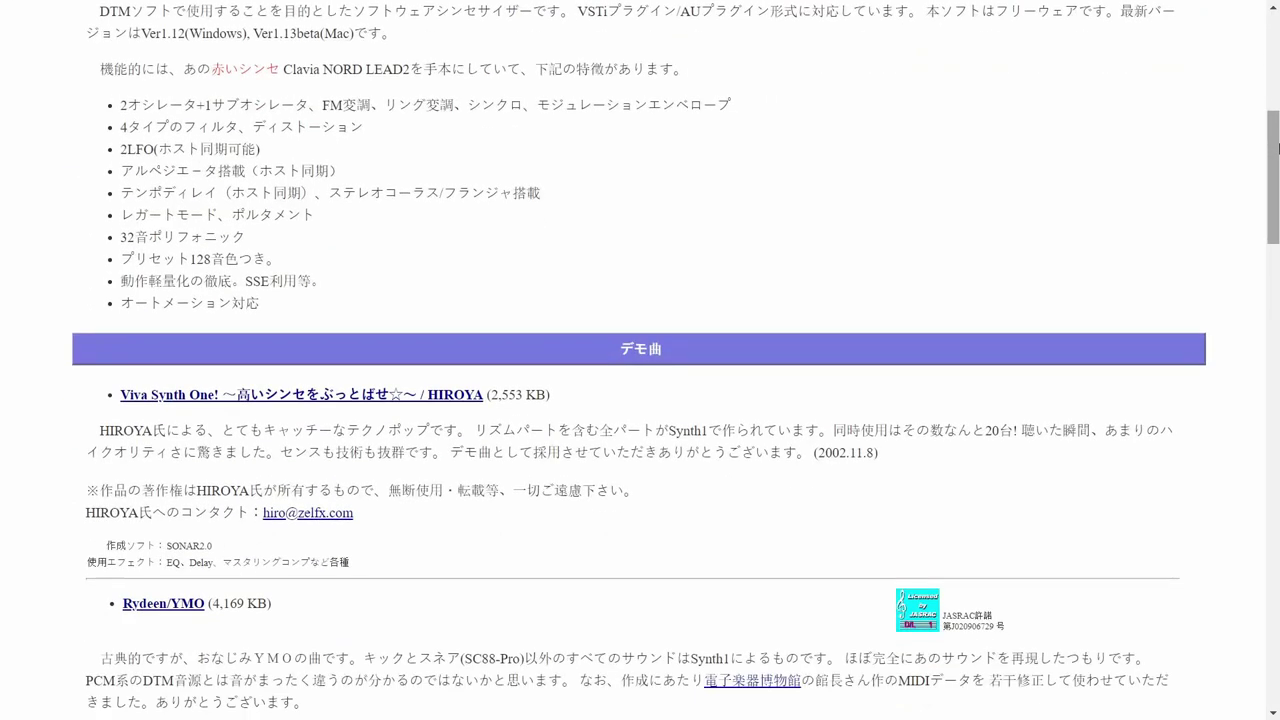
pyautogui.scroll(-4, 1277, 148)
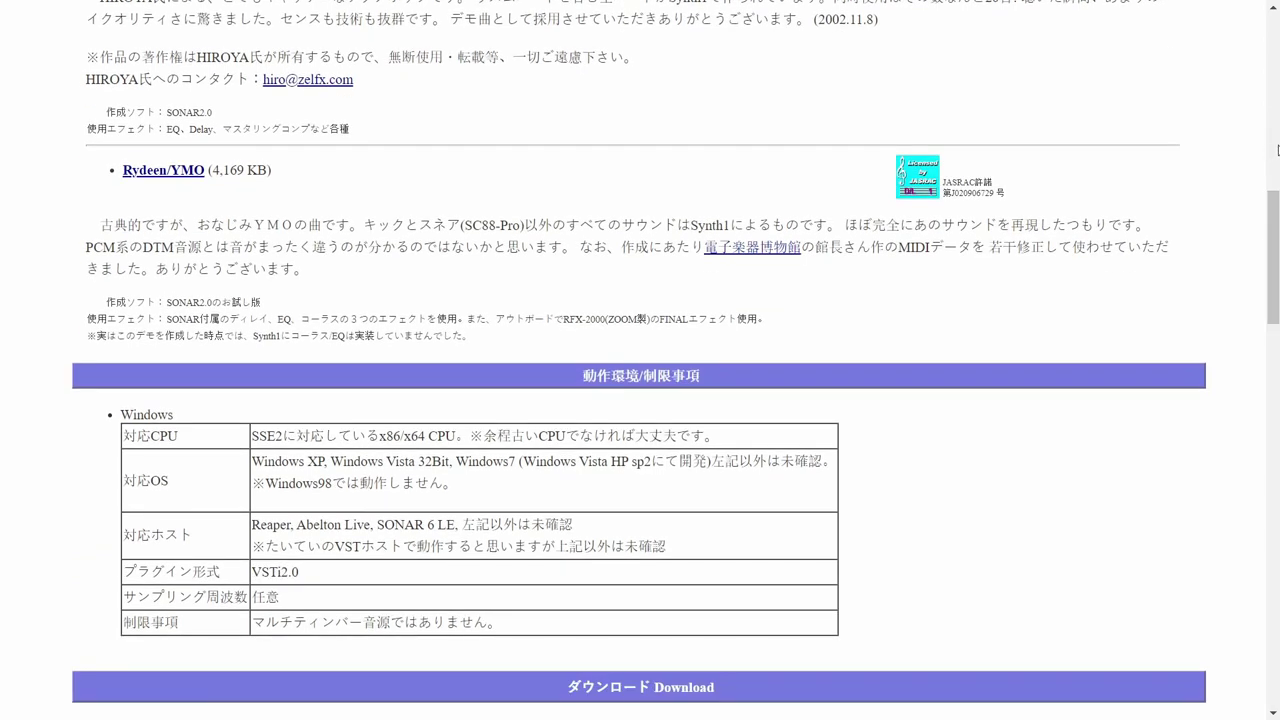
pyautogui.scroll(-1, 1277, 148)
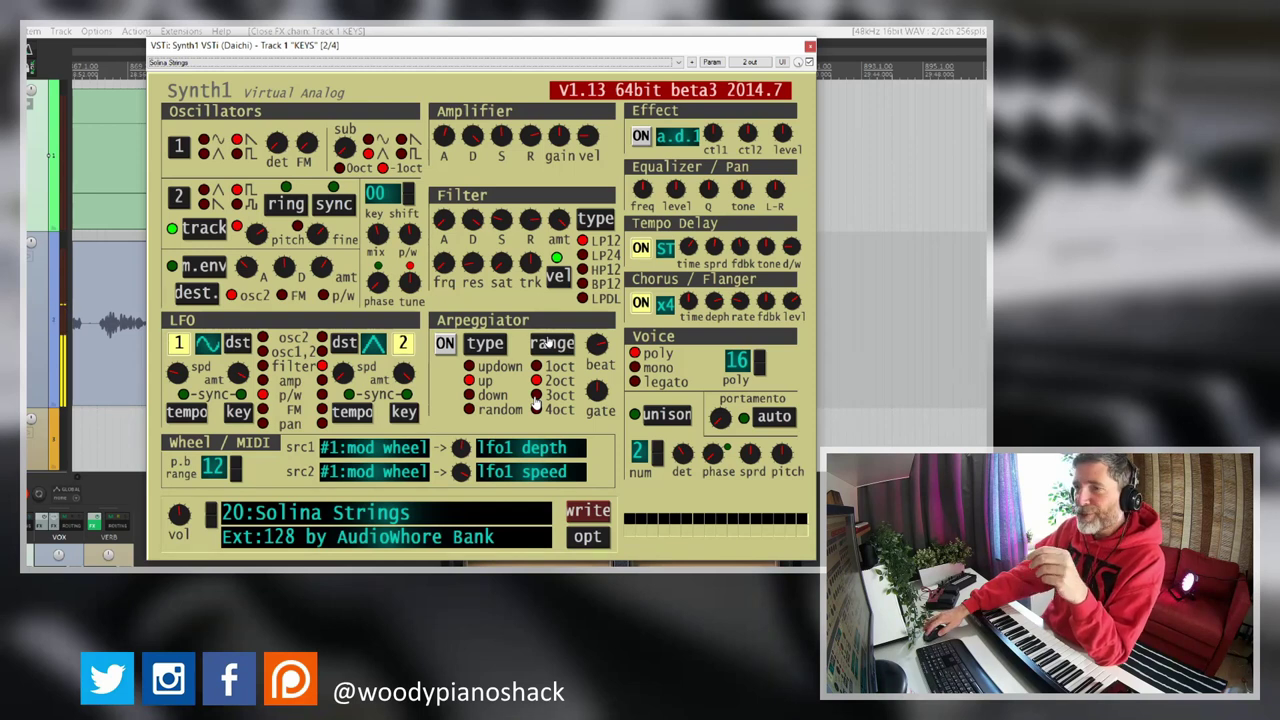
# Step: In Synth1's preset browser, expand Internal (All) and load the first internal preset, brastring
pyautogui.click(355, 513)
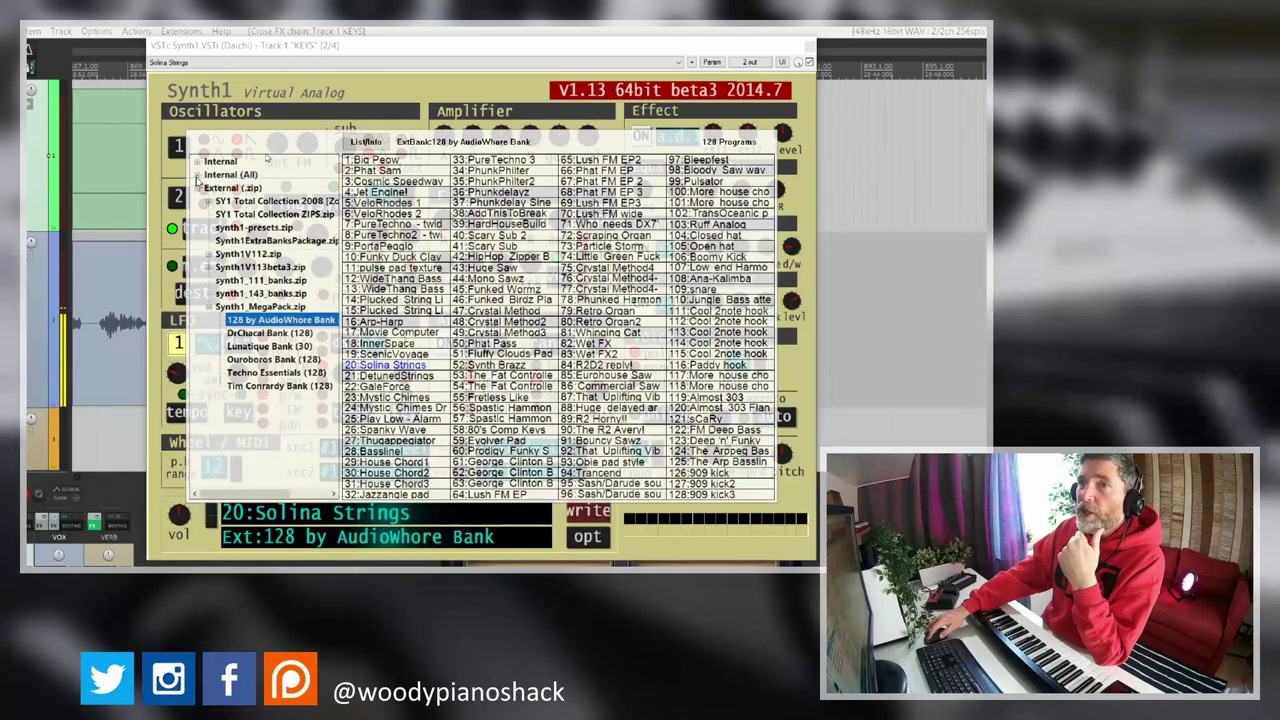
pyautogui.click(197, 176)
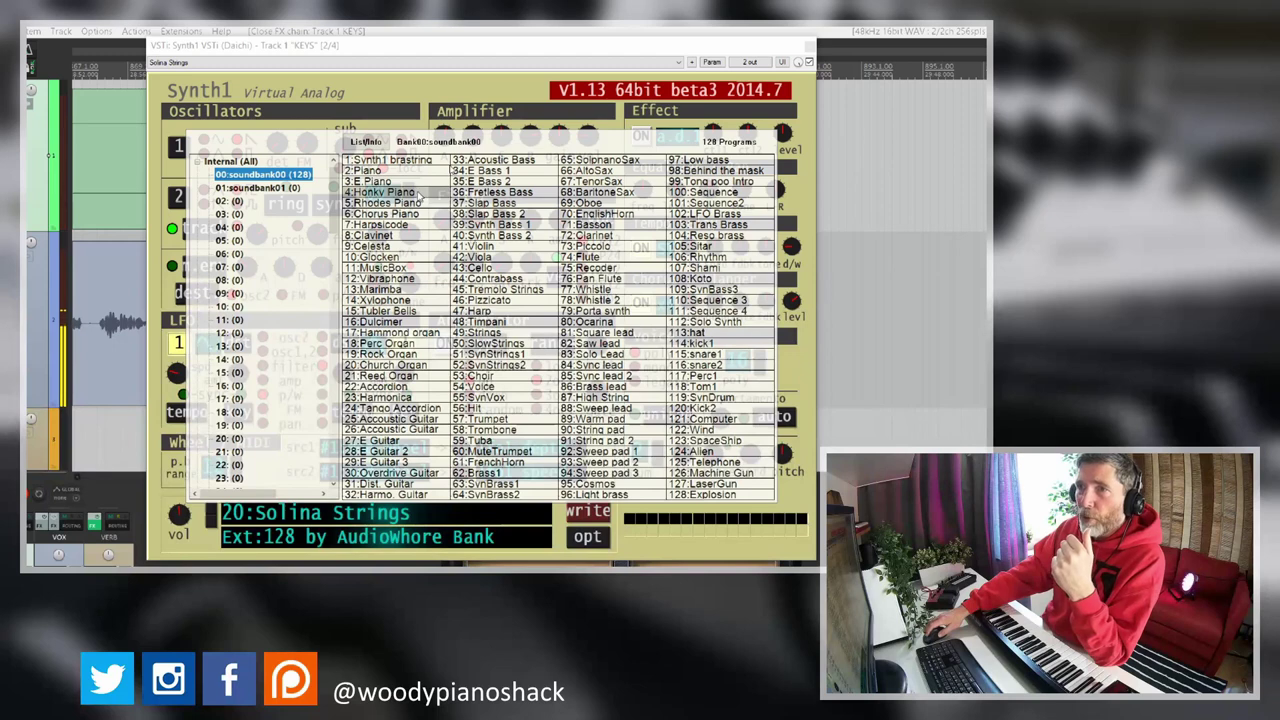
pyautogui.click(397, 162)
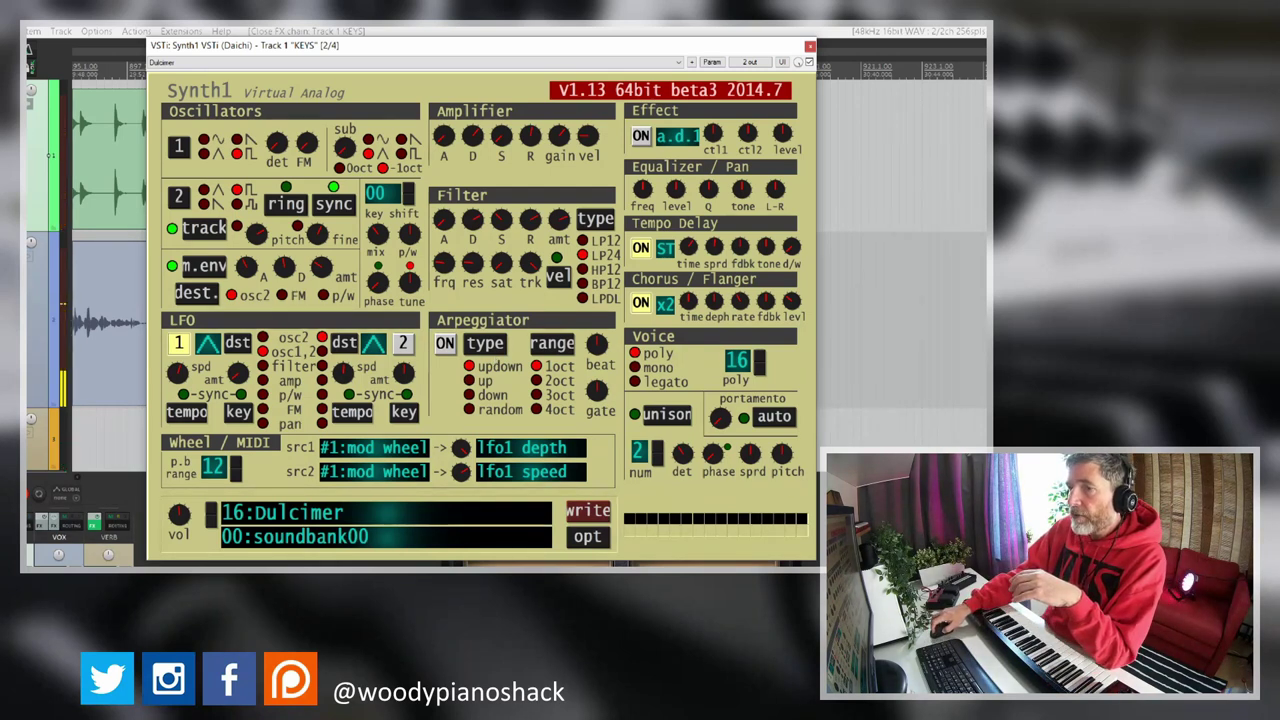
# Step: Select internal soundbank00, then expand the external SY1 Total Collection 2008 sy1 banks
pyautogui.click(288, 526)
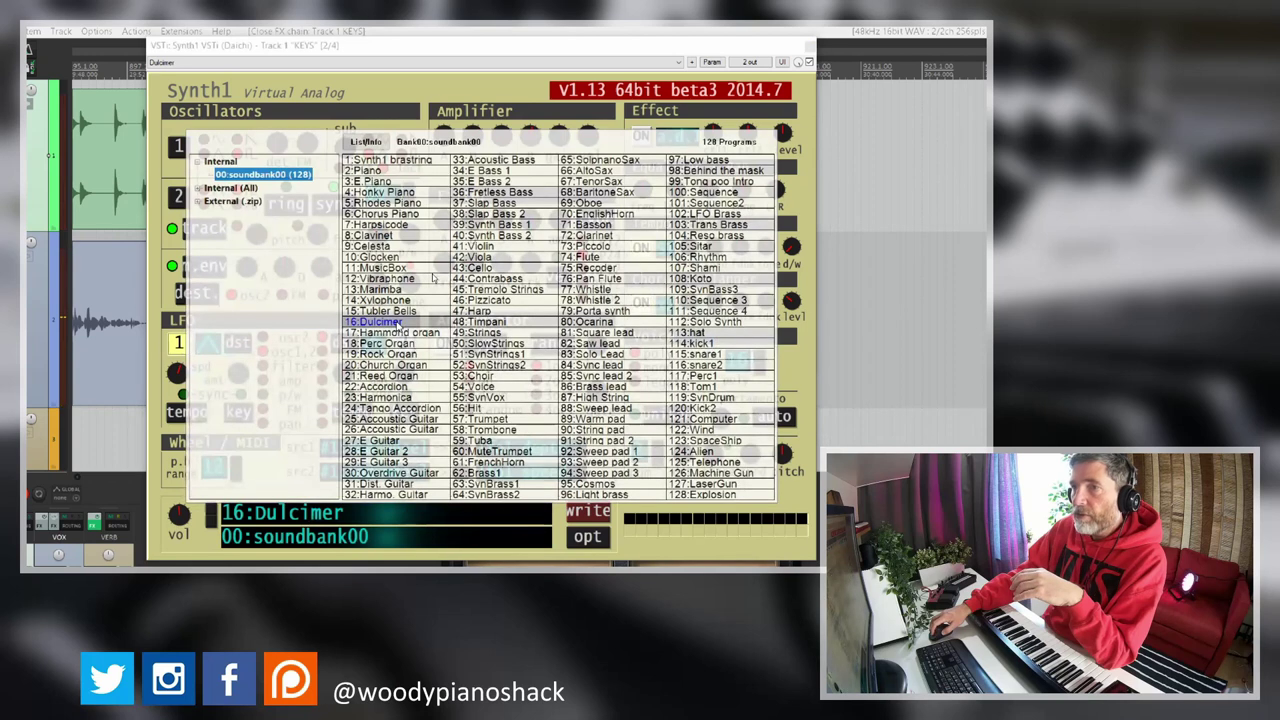
pyautogui.click(199, 189)
pyautogui.click(269, 170)
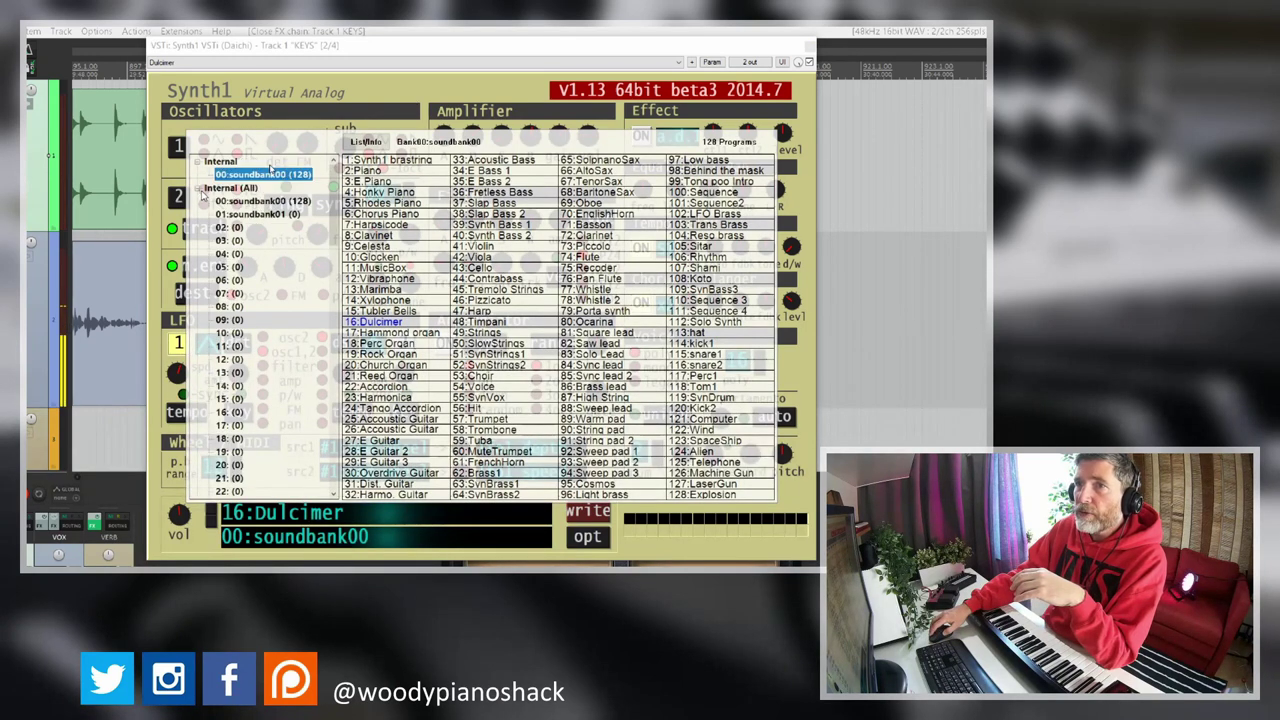
pyautogui.click(199, 188)
pyautogui.click(198, 202)
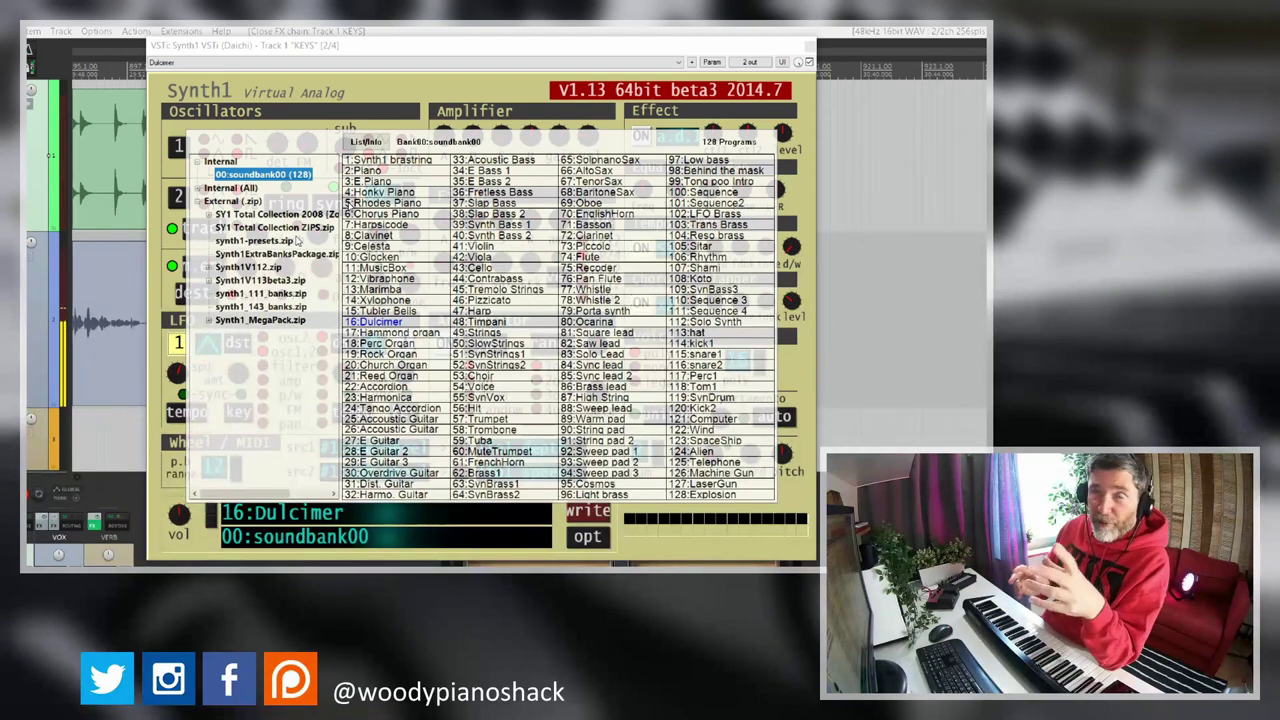
pyautogui.click(208, 214)
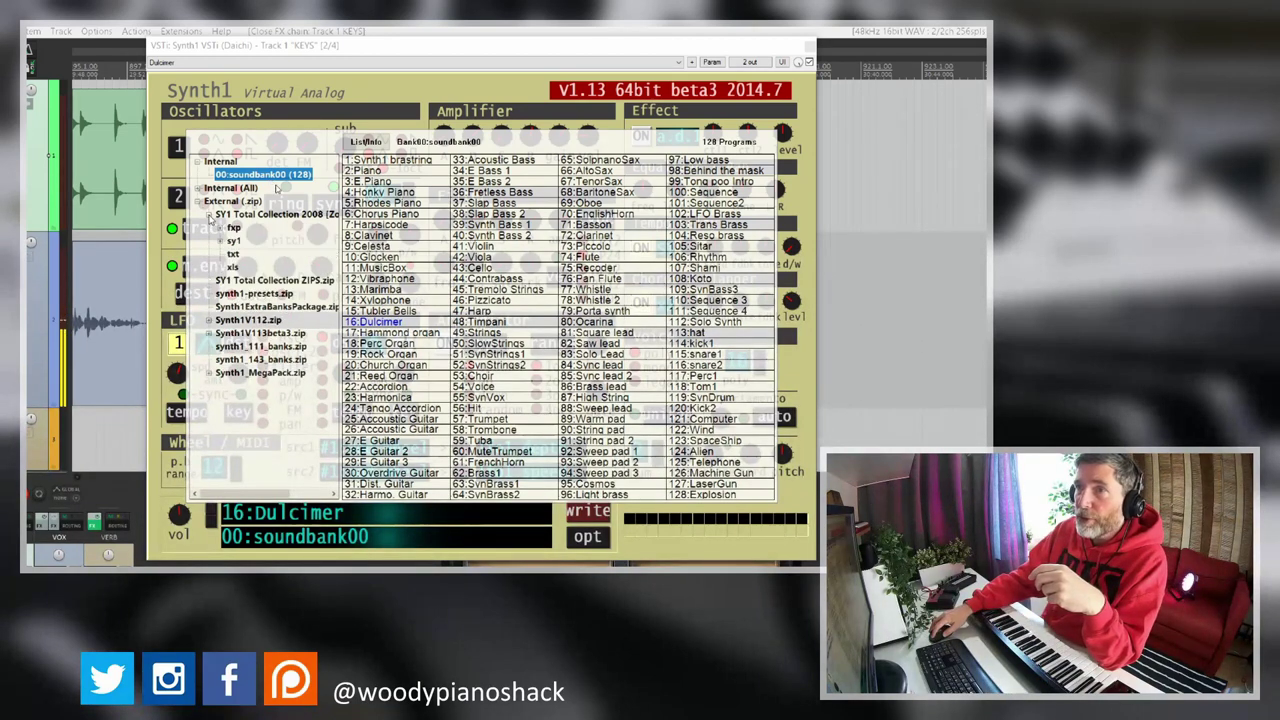
pyautogui.click(281, 244)
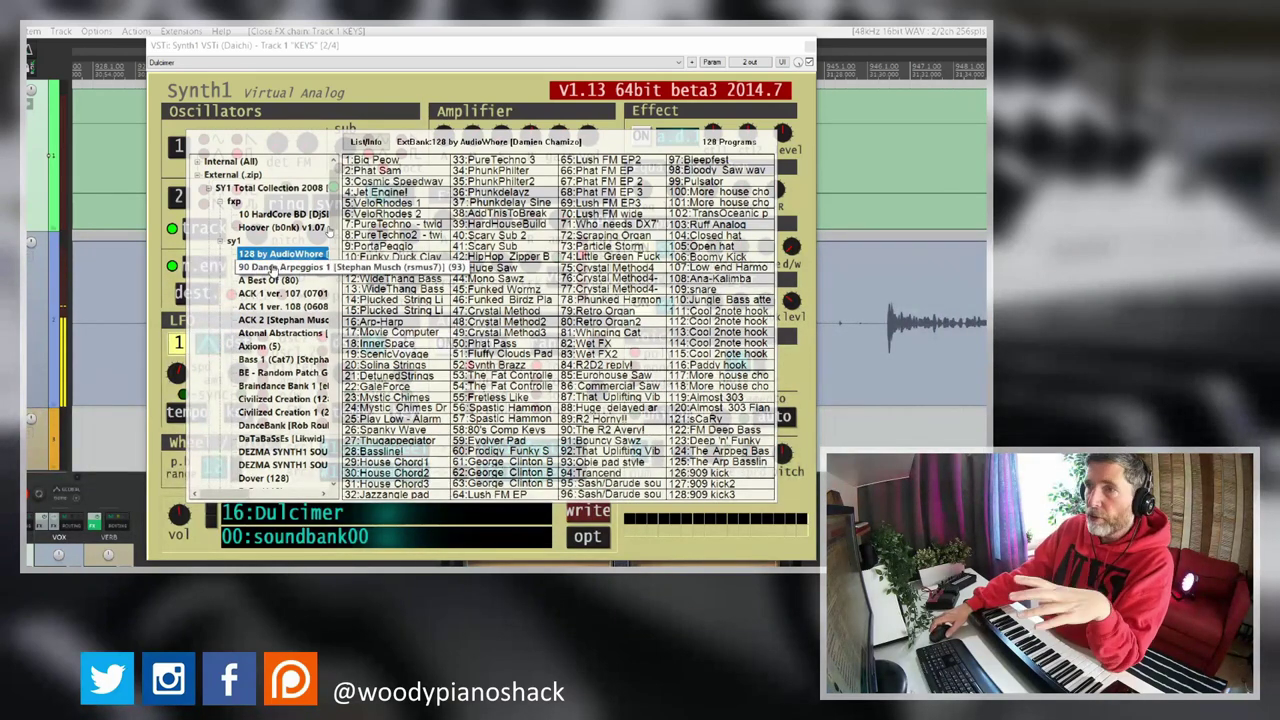
# Step: Browse the 90 Dance Arpeggios 1, A Best Of and ACK 1 banks, then load ACK 2's 13:BAS +echo SM
pyautogui.click(272, 268)
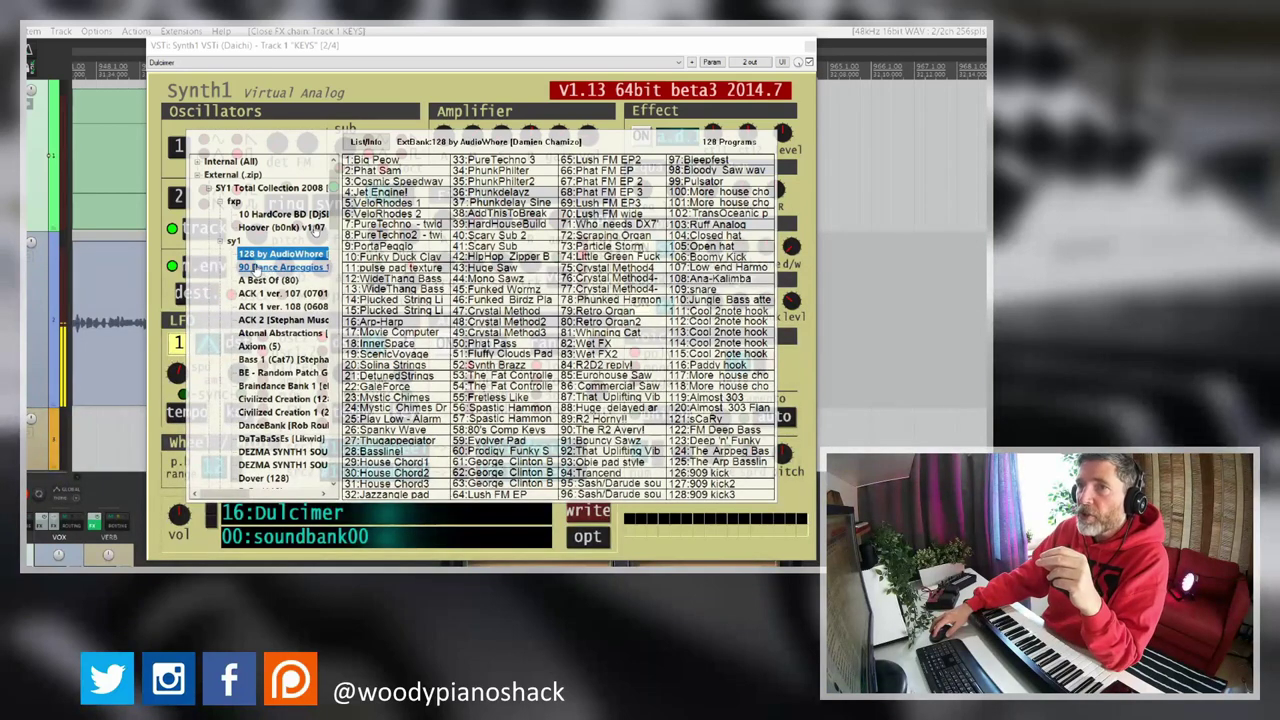
pyautogui.click(255, 268)
pyautogui.scroll(-15, 255, 270)
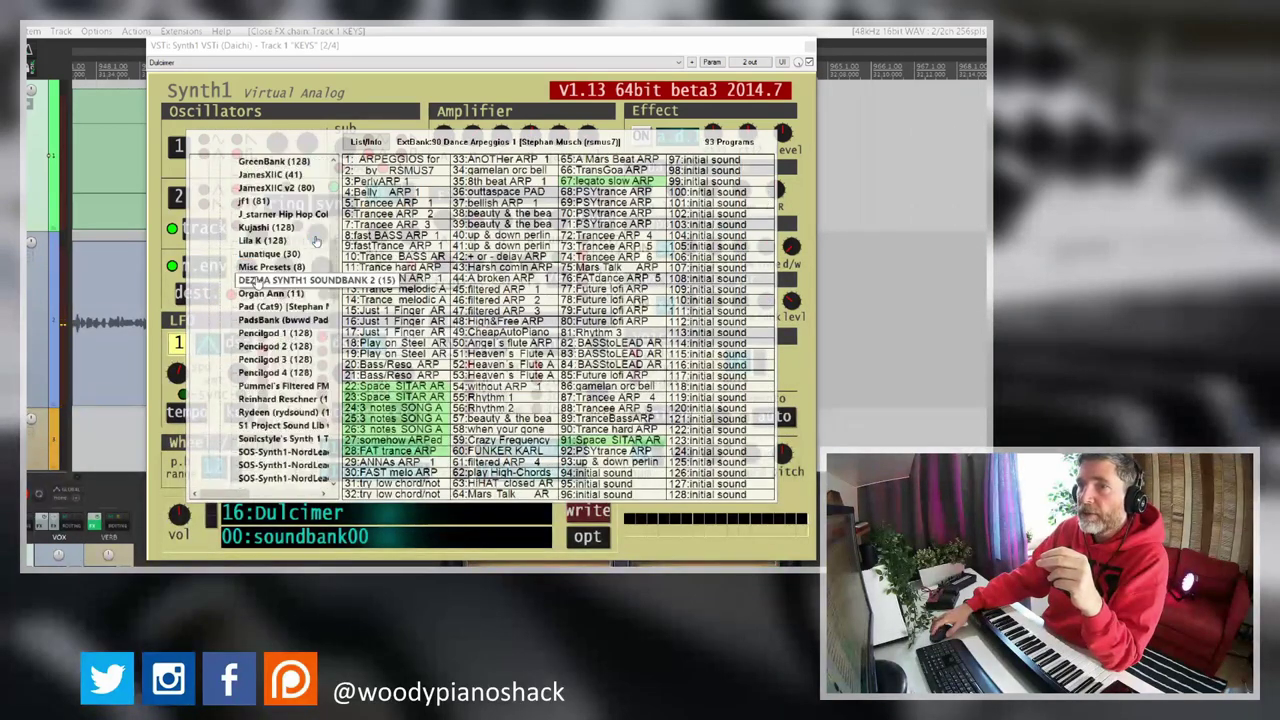
pyautogui.scroll(12, 257, 283)
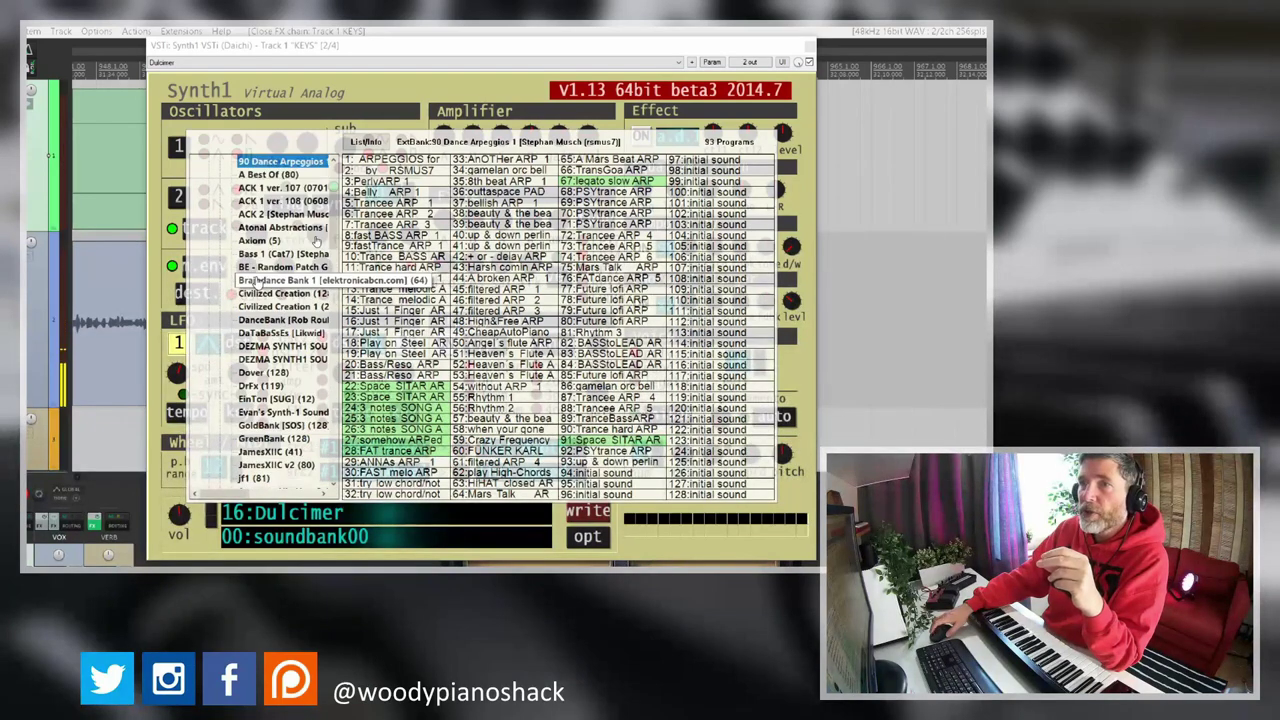
pyautogui.click(268, 214)
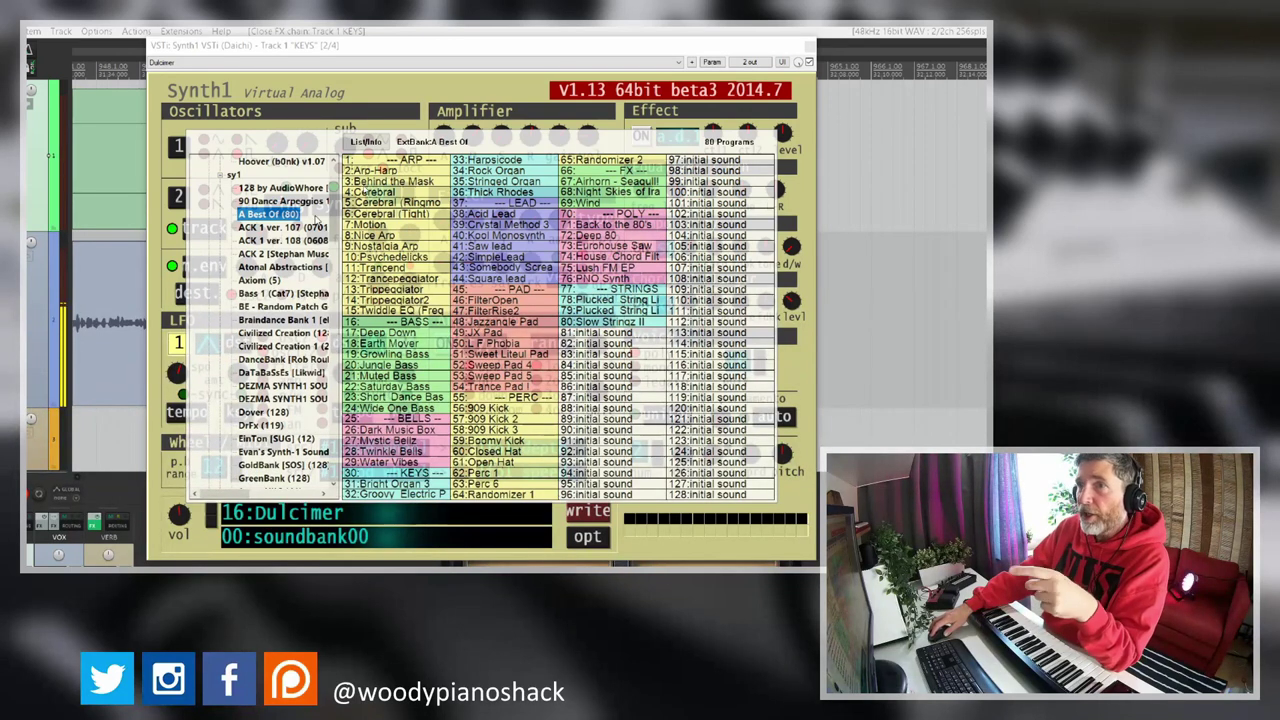
pyautogui.click(285, 227)
pyautogui.click(287, 256)
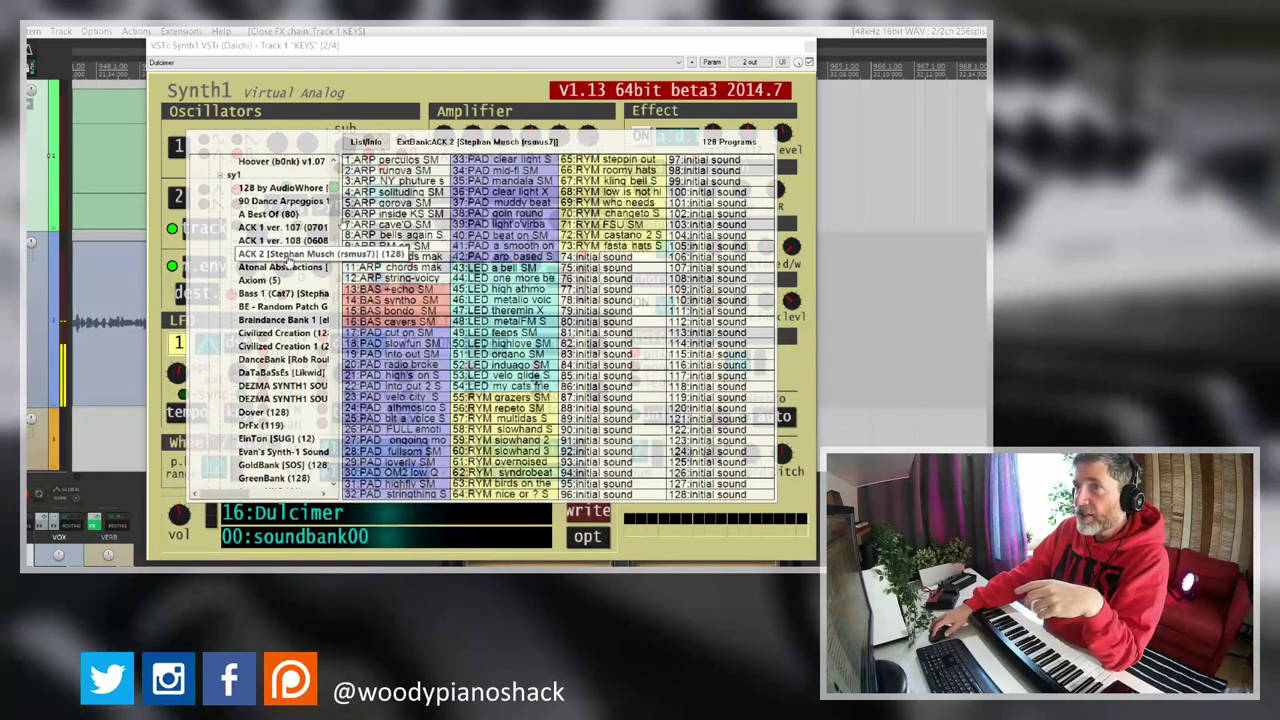
pyautogui.click(422, 290)
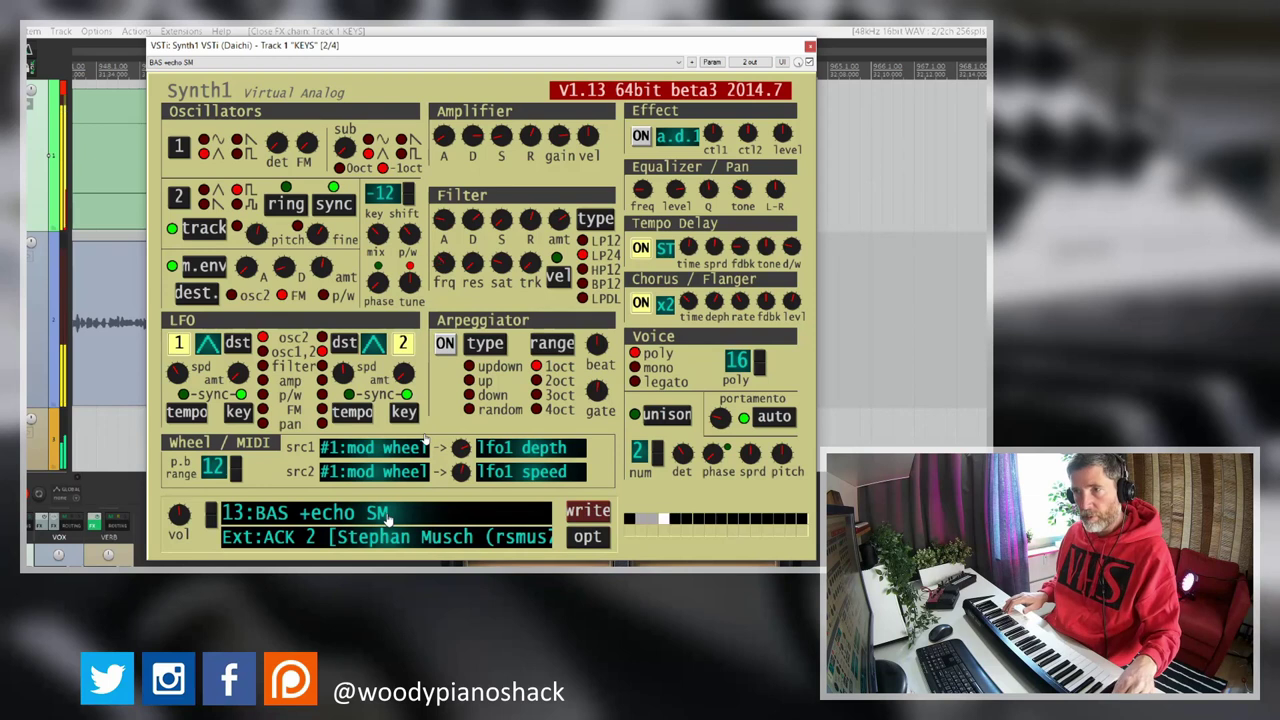
# Step: Step past 17:PAD cut on SM to the 18:PAD slowfun SM patch
pyautogui.scroll(-4, 388, 515)
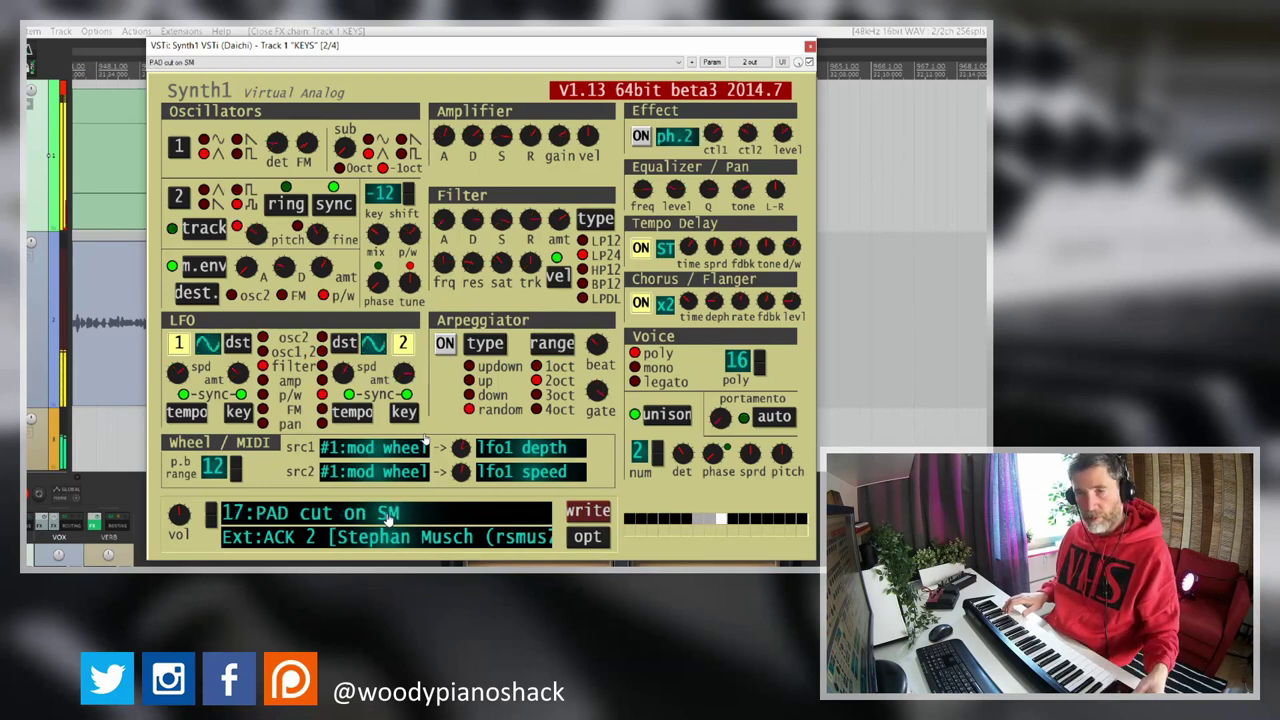
pyautogui.scroll(-1, 388, 515)
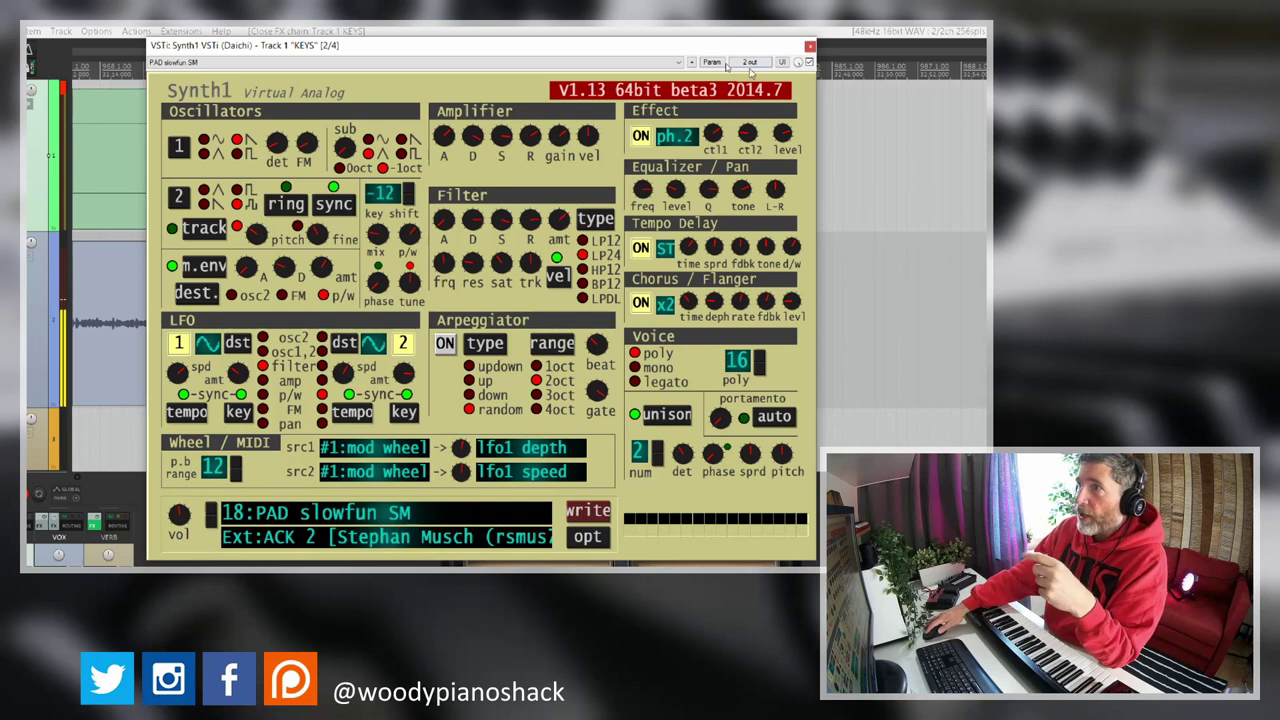
# Step: Open the Synth1 Options dialog with the opt button
pyautogui.click(585, 538)
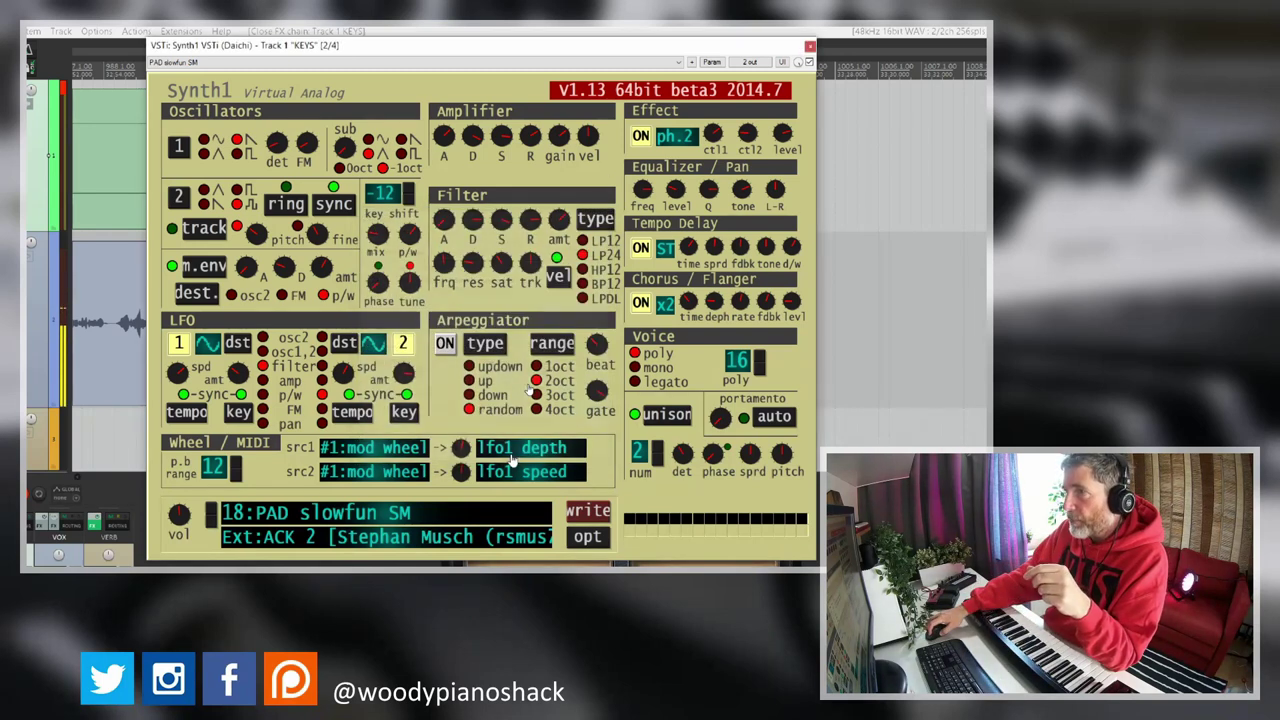
# Step: Cancel the Synth1 Options dialog, keeping 18:PAD slowfun SM loaded
pyautogui.click(516, 453)
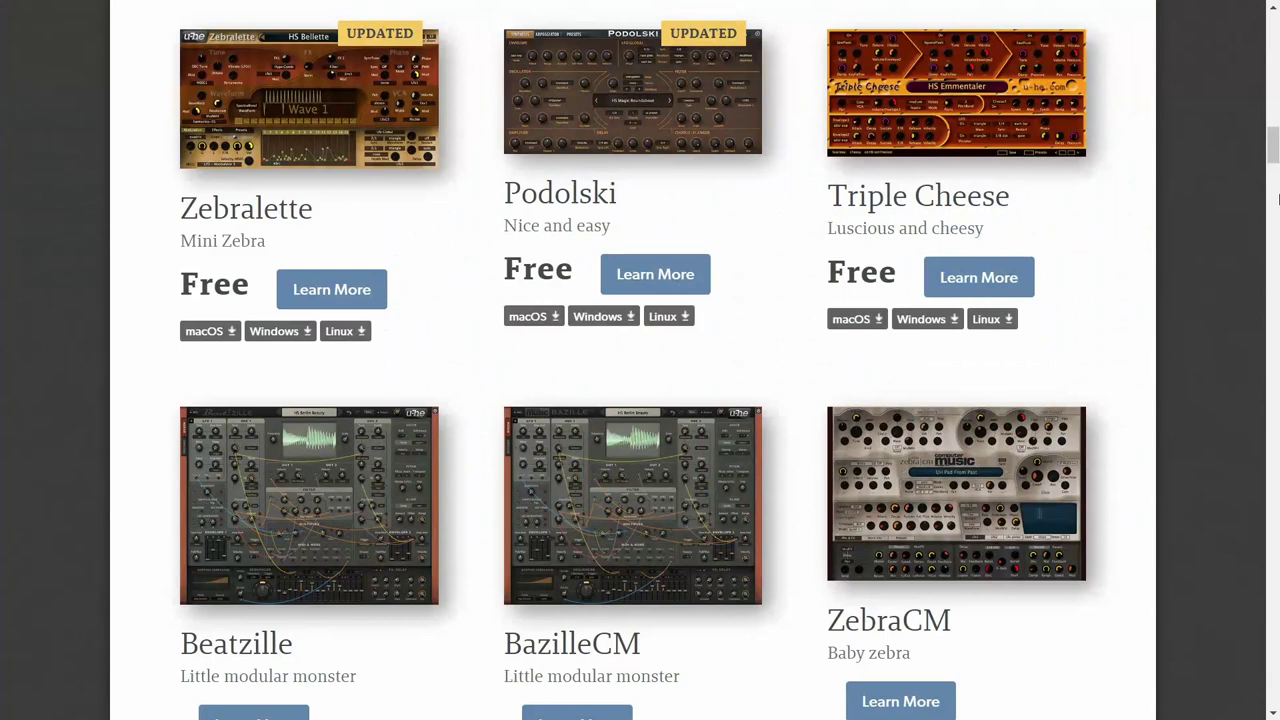
# Step: Scroll the u-he products page down until TyrellN6 is visible
pyautogui.scroll(-4, 1278, 199)
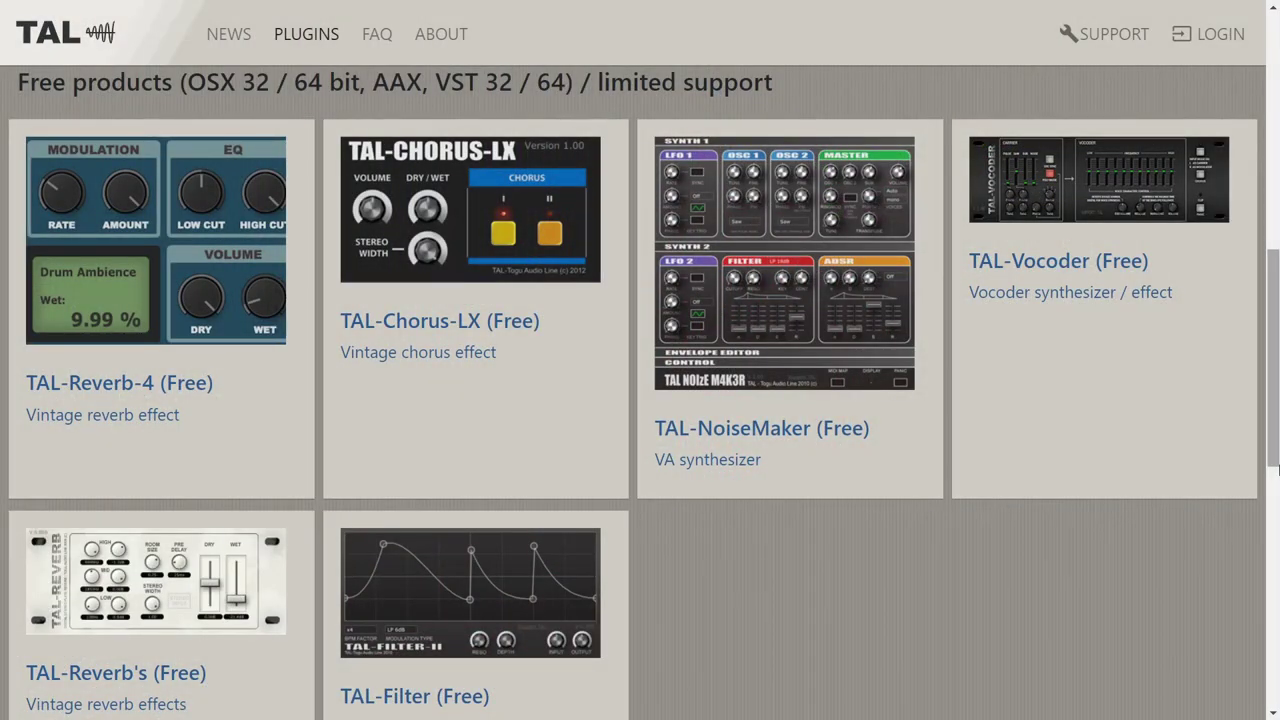
# Step: Scroll the TAL Plugins page down to the deprecated TAL-U-NO-62 and the footer
pyautogui.scroll(-5, 1278, 470)
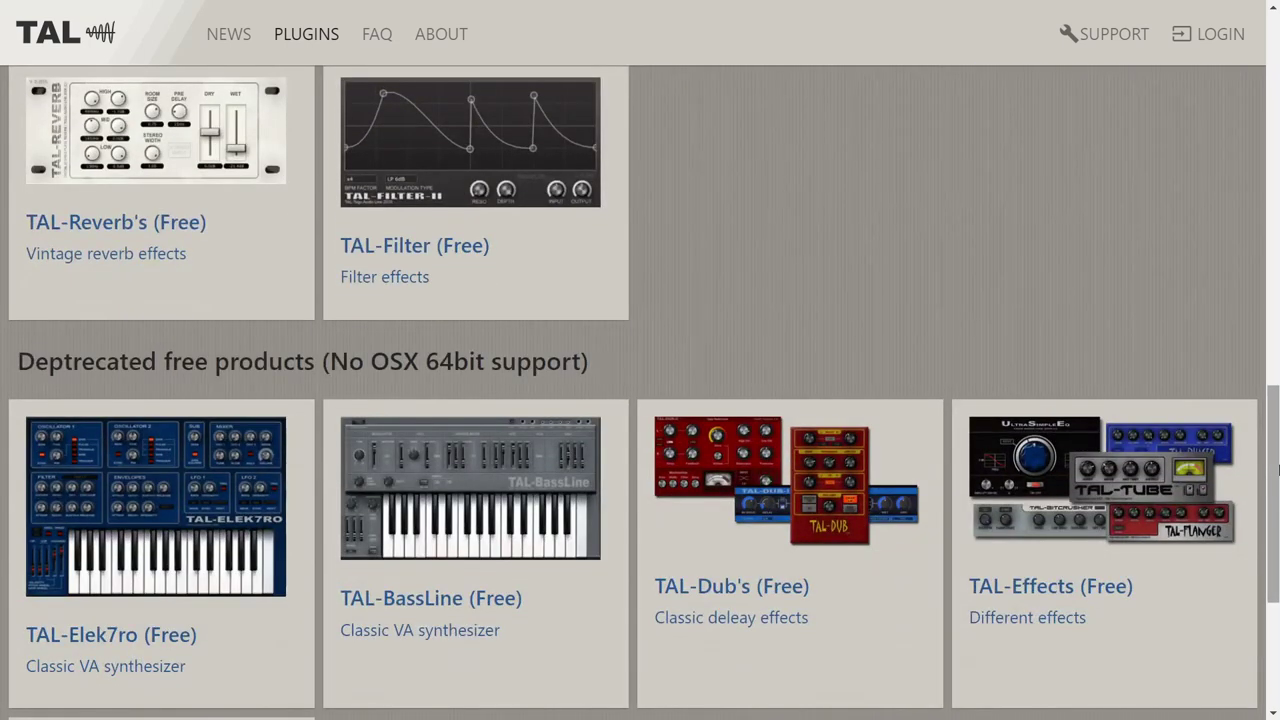
pyautogui.scroll(-3, 1278, 470)
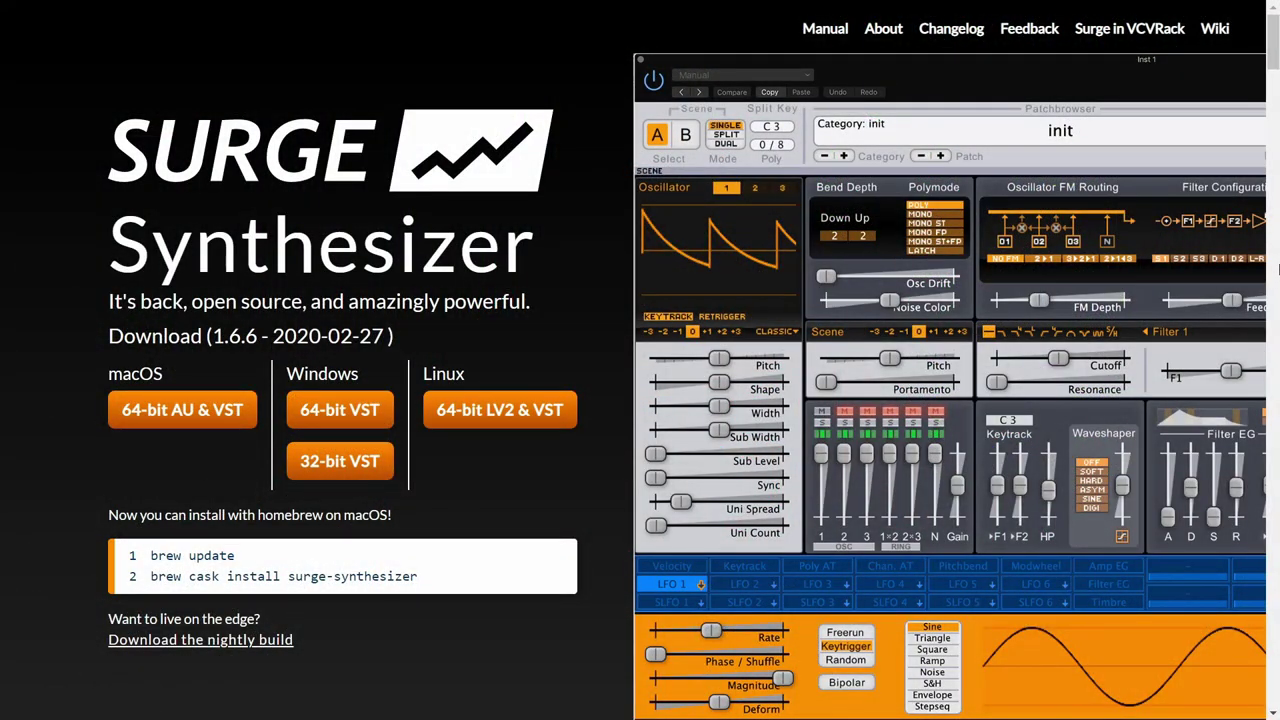
# Step: Scroll the Surge homepage past Videos, One Synth Challenge and Digital Beauty to Synth Specifications
pyautogui.scroll(-7, 1278, 268)
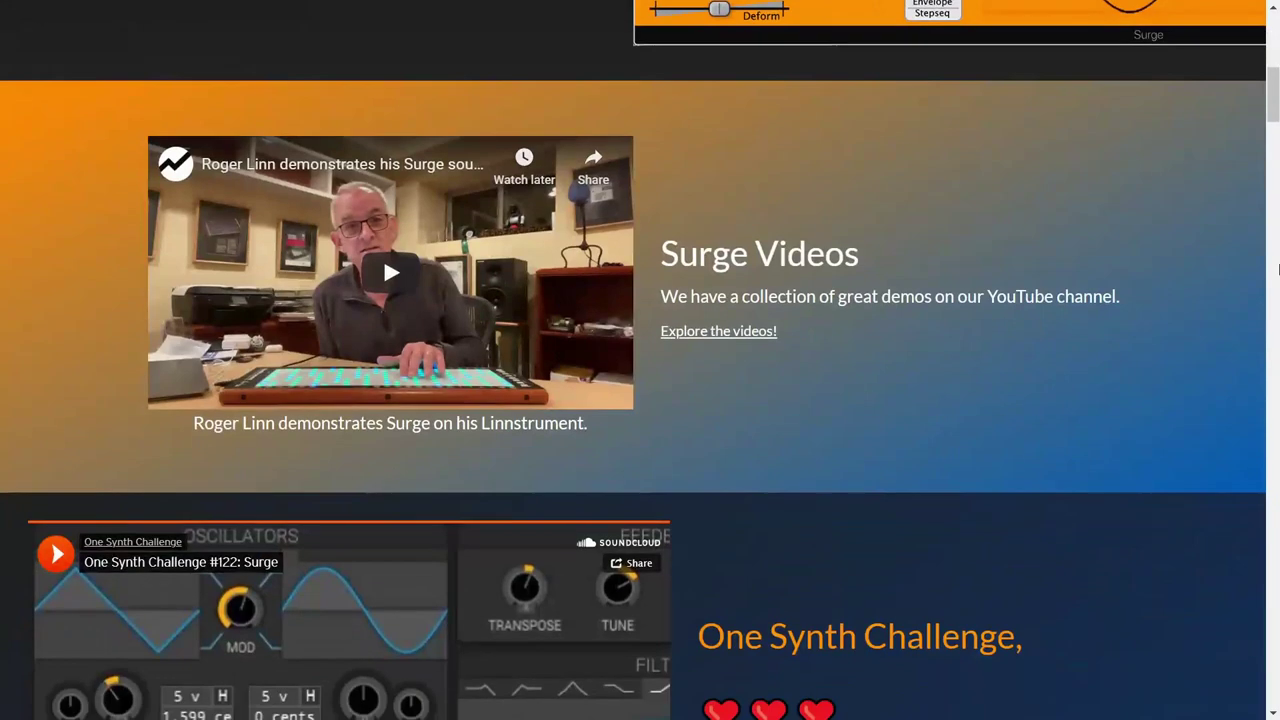
pyautogui.scroll(-4, 1278, 268)
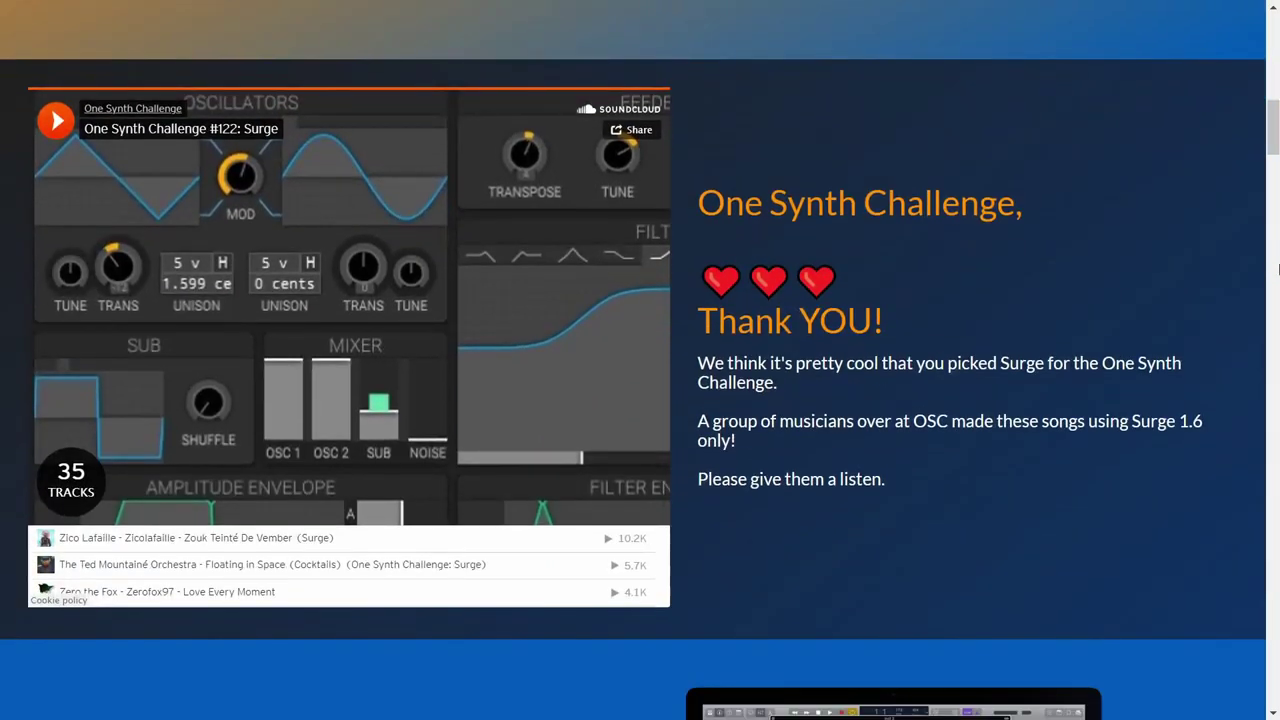
pyautogui.scroll(-5, 1278, 268)
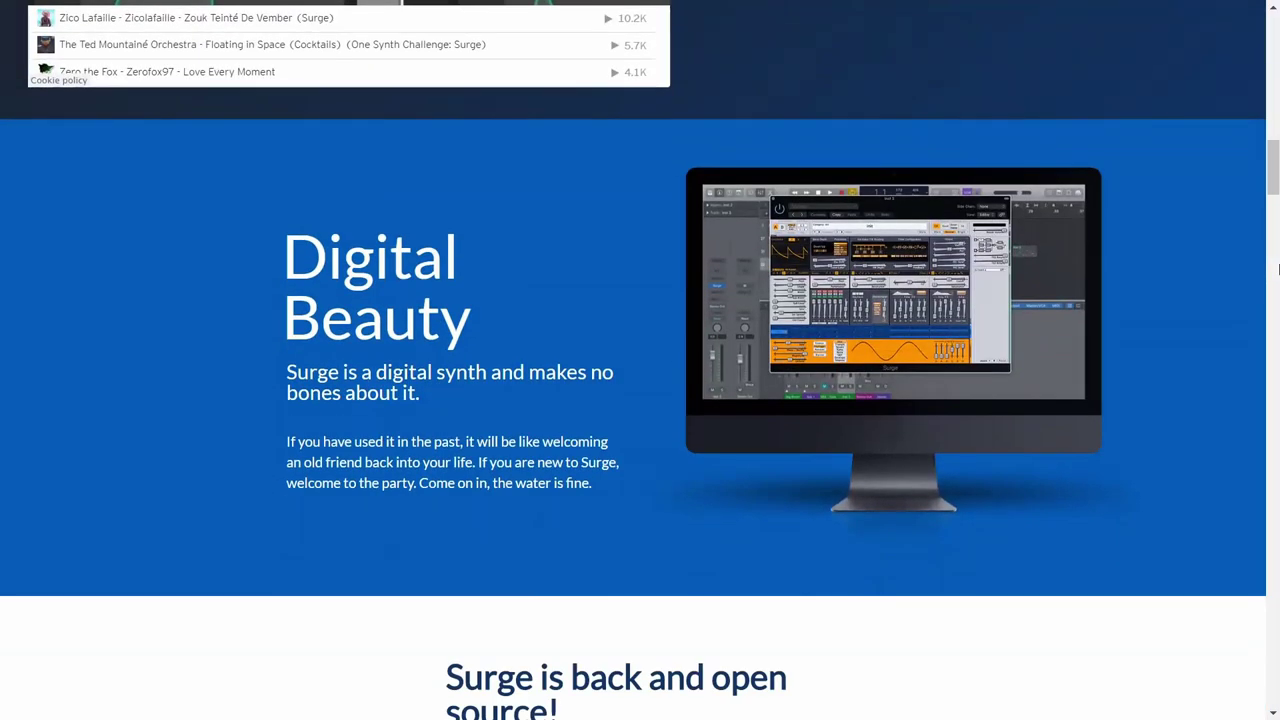
pyautogui.scroll(-5, 1278, 268)
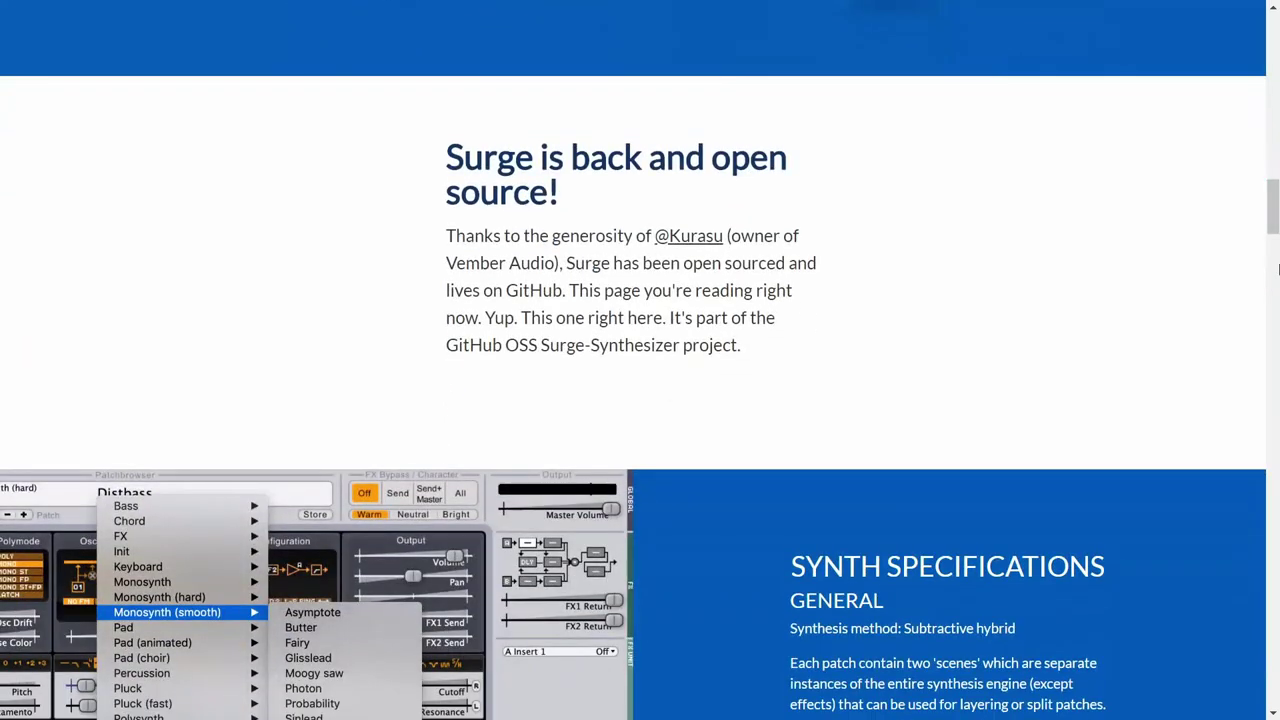
pyautogui.scroll(-5, 1278, 268)
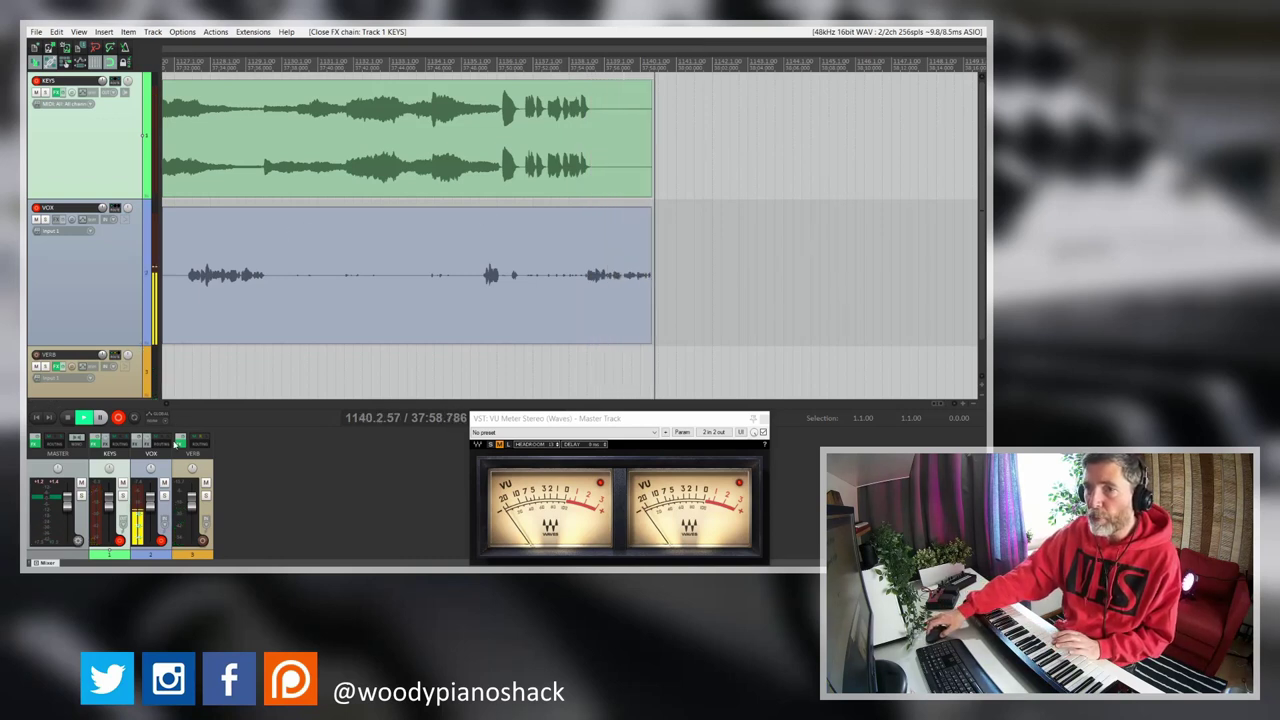
# Step: Pull the VERB track's mixer fader down to lower its volume
pyautogui.moveTo(191, 500); pyautogui.dragTo(191, 532)
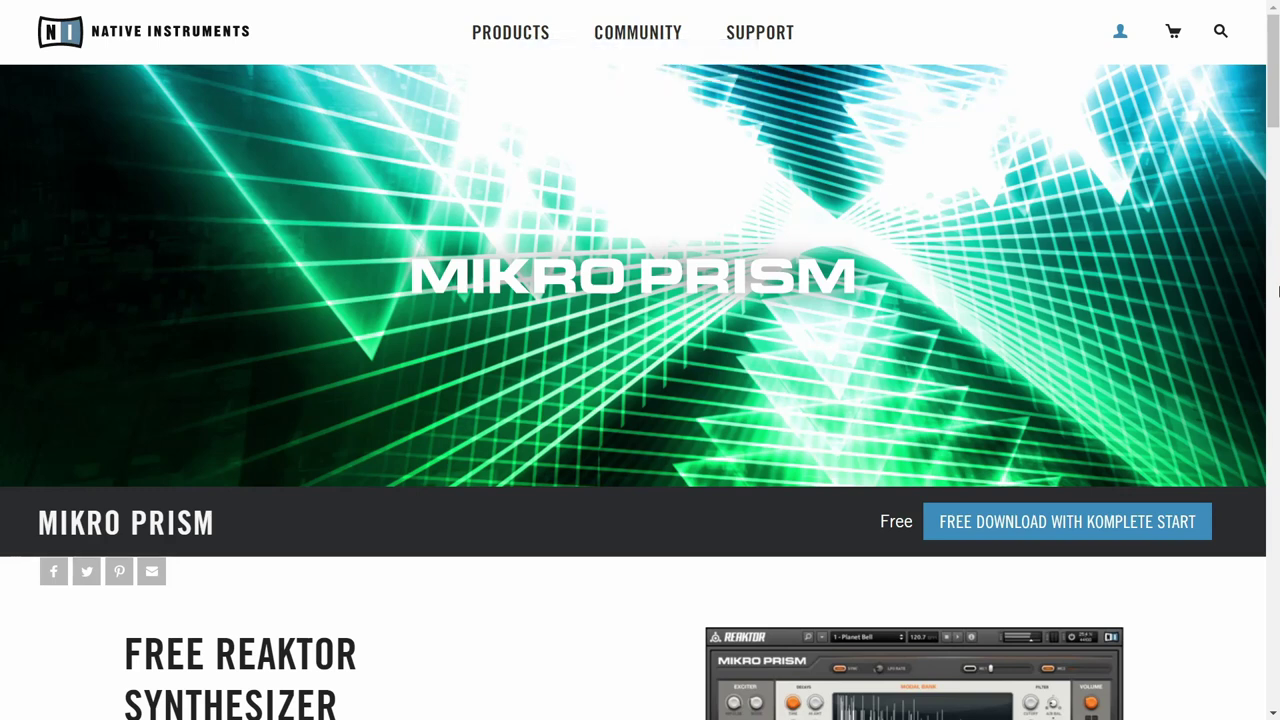
# Step: Scroll the Mikro Prism page past the feature list and Kid Brother section to 70 Sounds
pyautogui.scroll(-5, 1278, 293)
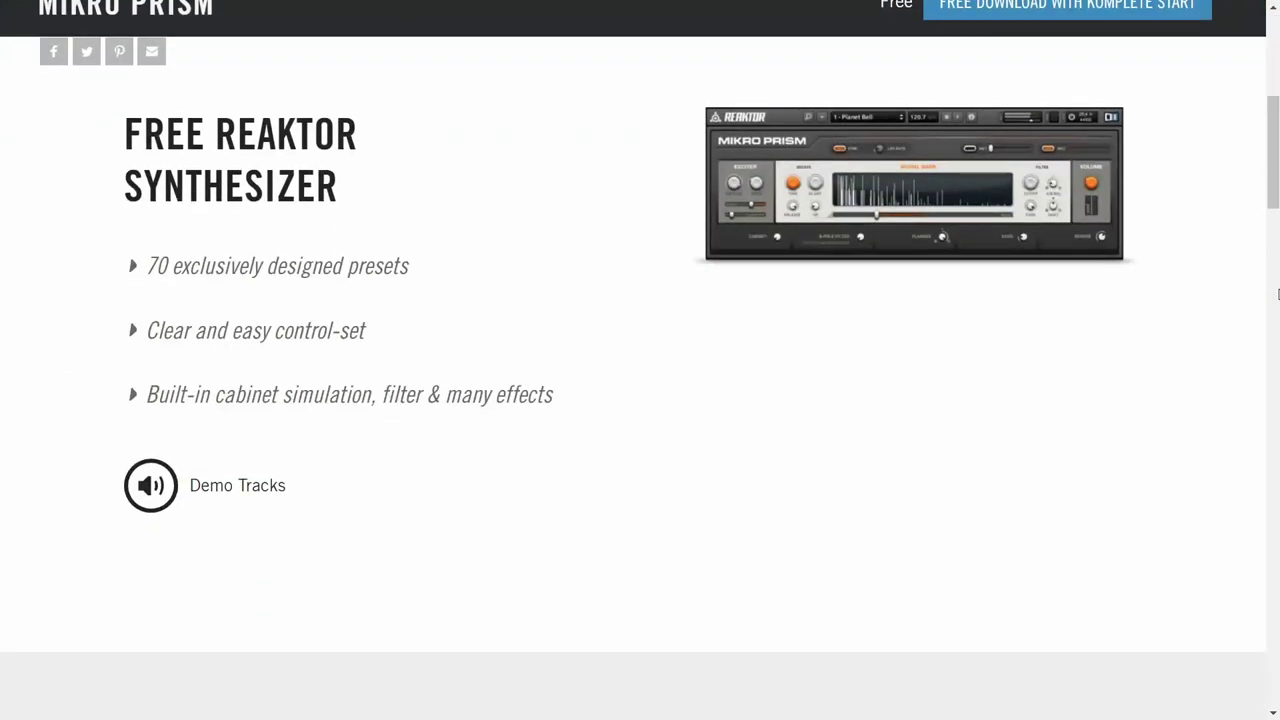
pyautogui.scroll(-6, 1278, 293)
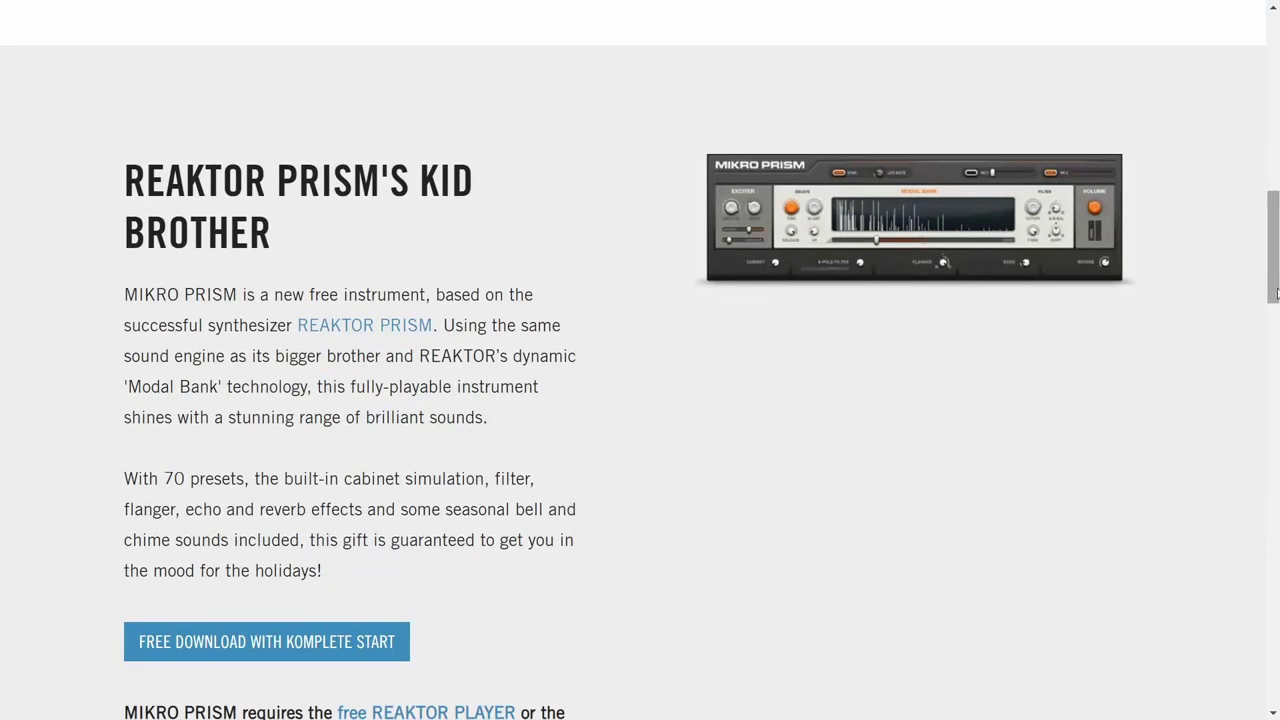
pyautogui.scroll(-8, 1278, 293)
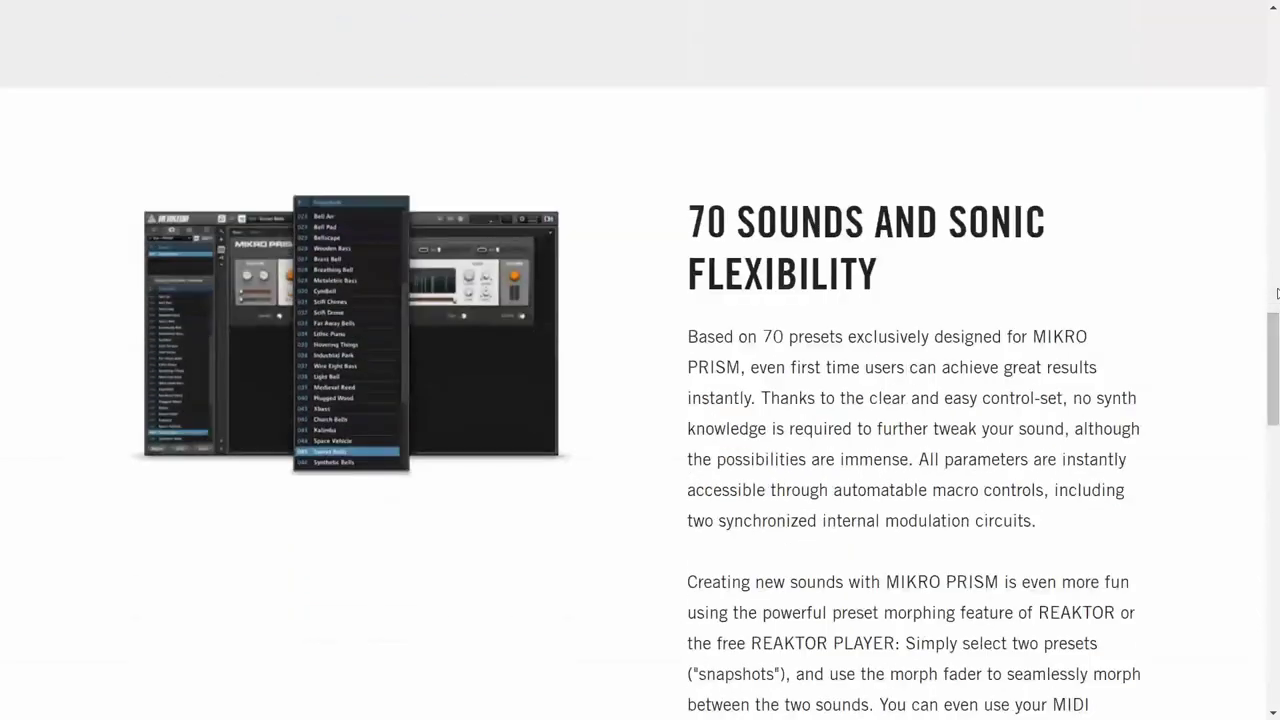
pyautogui.scroll(-4, 1277, 290)
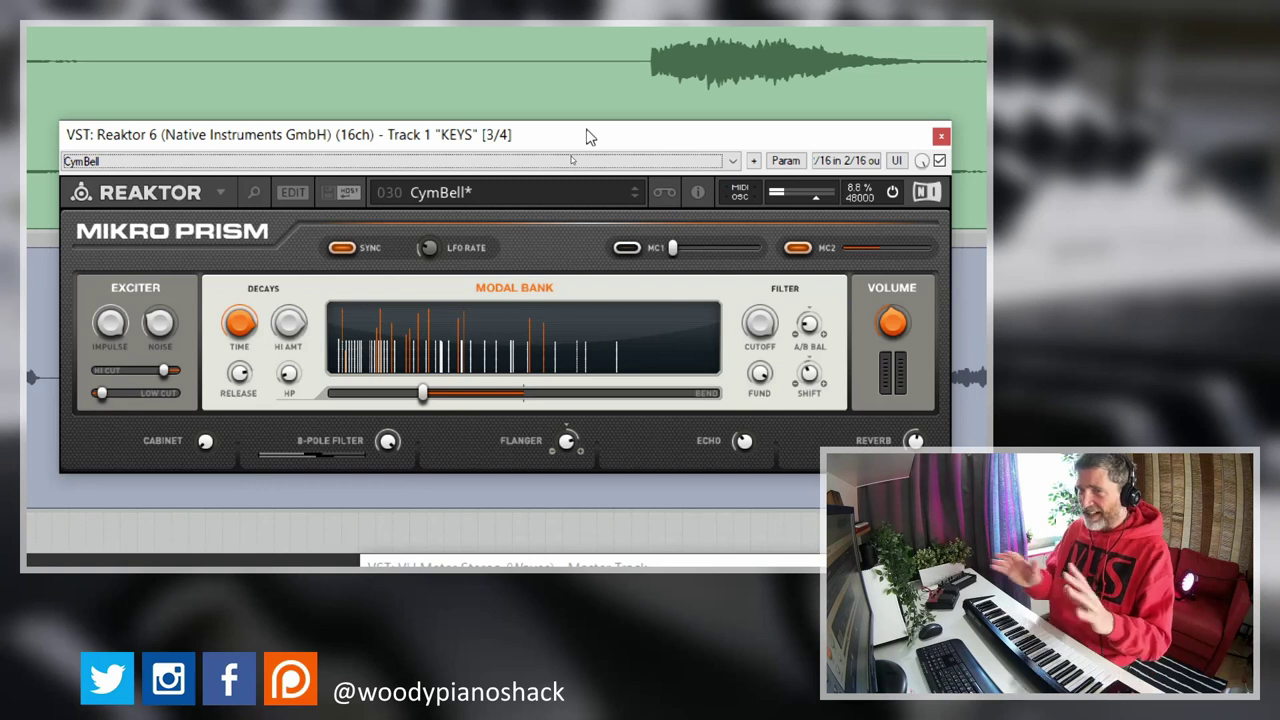
# Step: Start recording the CymBell performance onto the KEYS track from the project start
pyautogui.hotkey('ctrl', 'r')
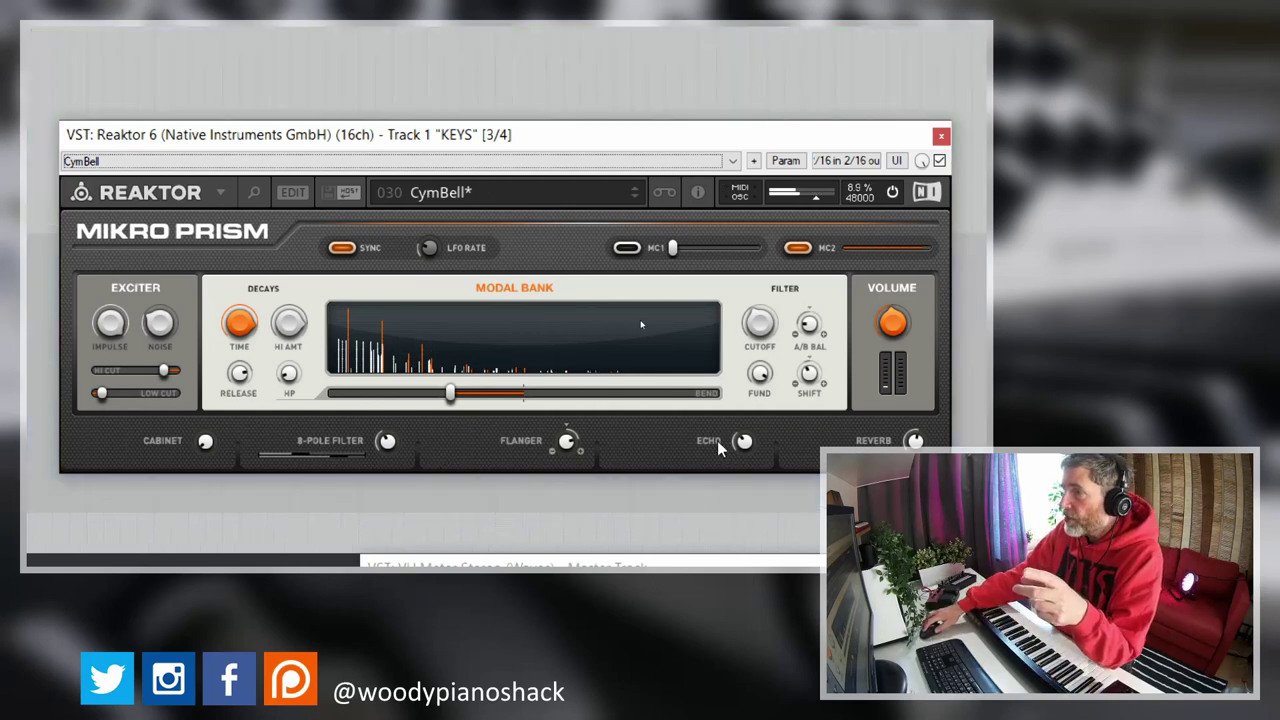
# Step: Set MC1 to a manual amount, push it nearly to maximum, and bring in a little MC2
pyautogui.click(626, 248)
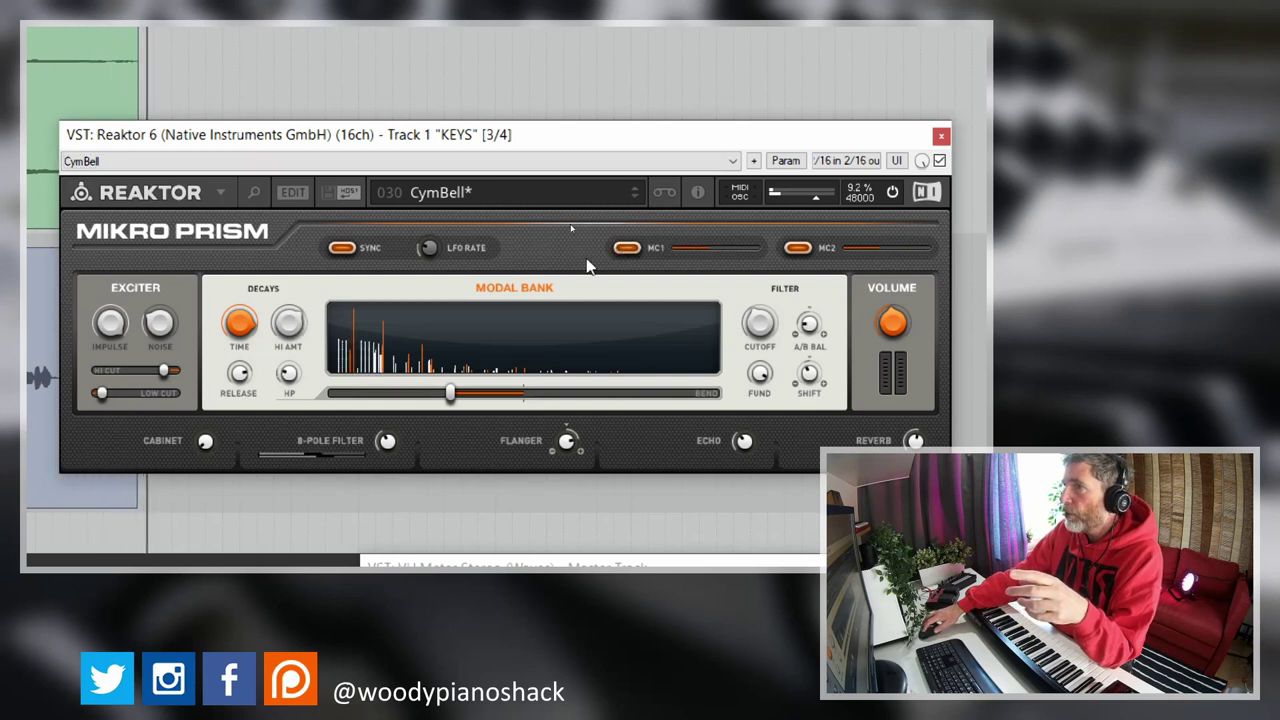
pyautogui.click(626, 248)
pyautogui.moveTo(660, 248); pyautogui.dragTo(834, 250)
pyautogui.click(797, 248)
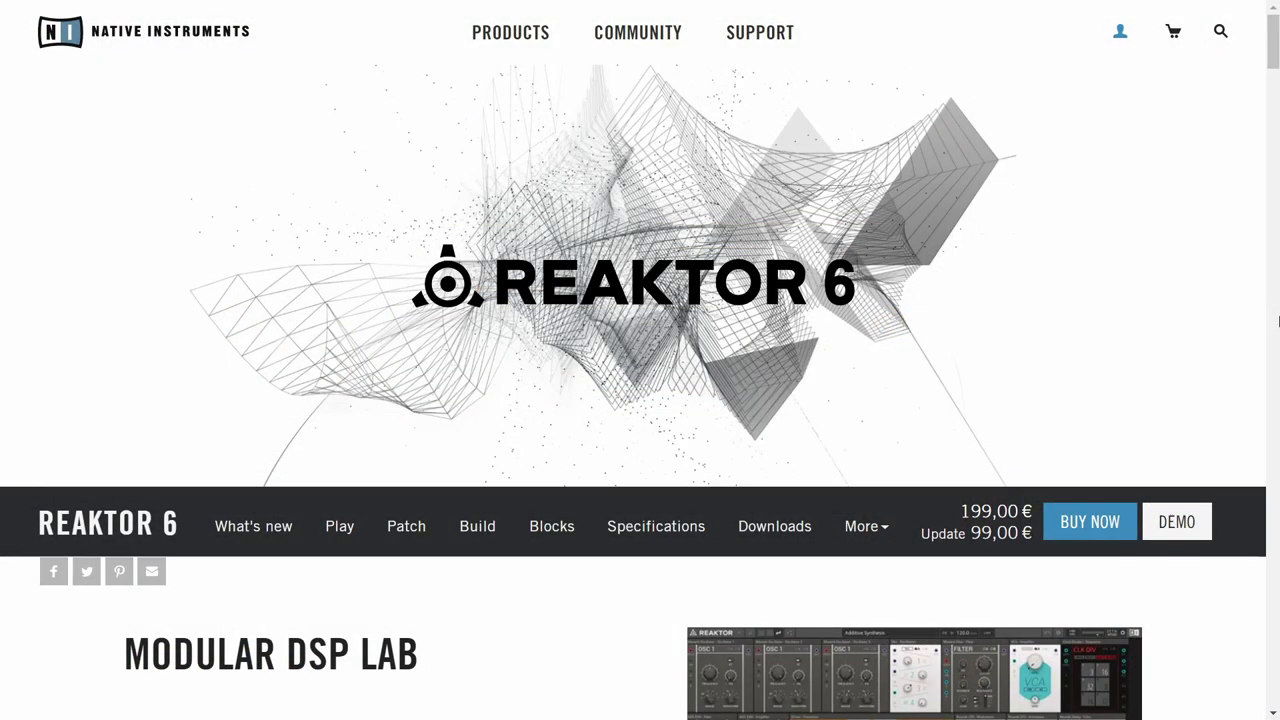
# Step: Scroll down the Reaktor 6 page and page through its screenshots to the fifth image
pyautogui.scroll(-5, 1278, 322)
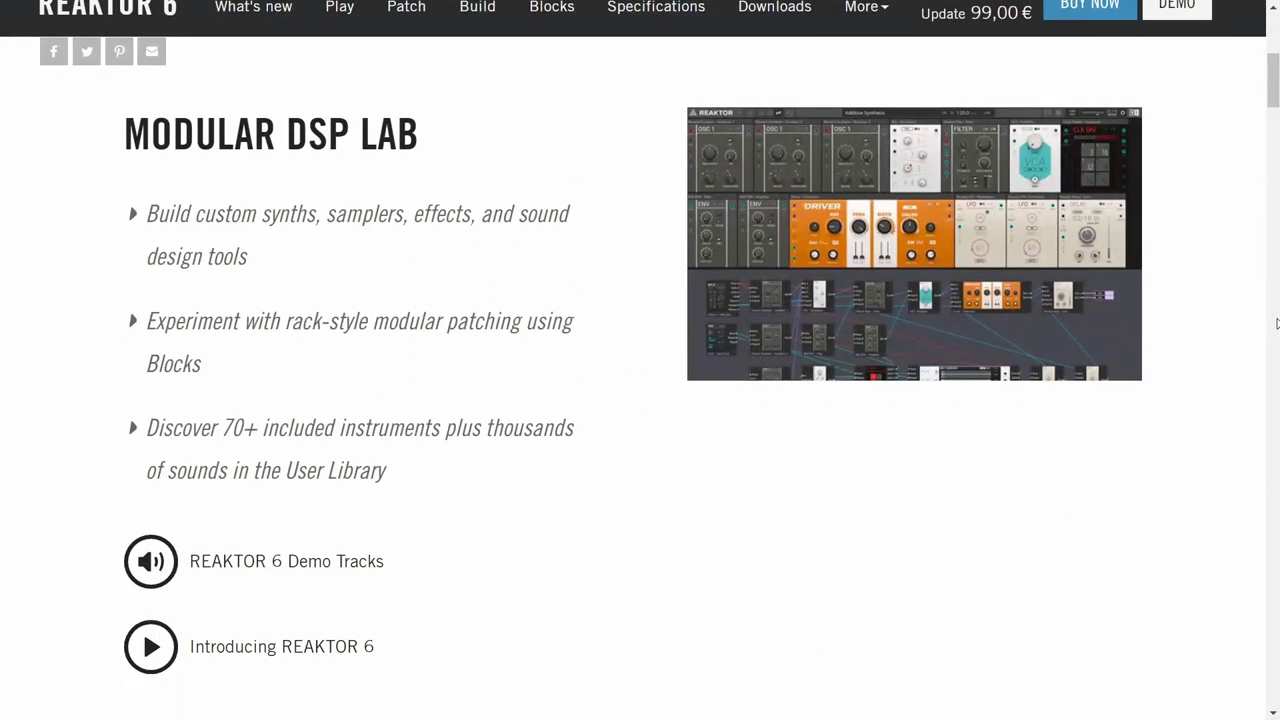
pyautogui.scroll(-9, 1278, 332)
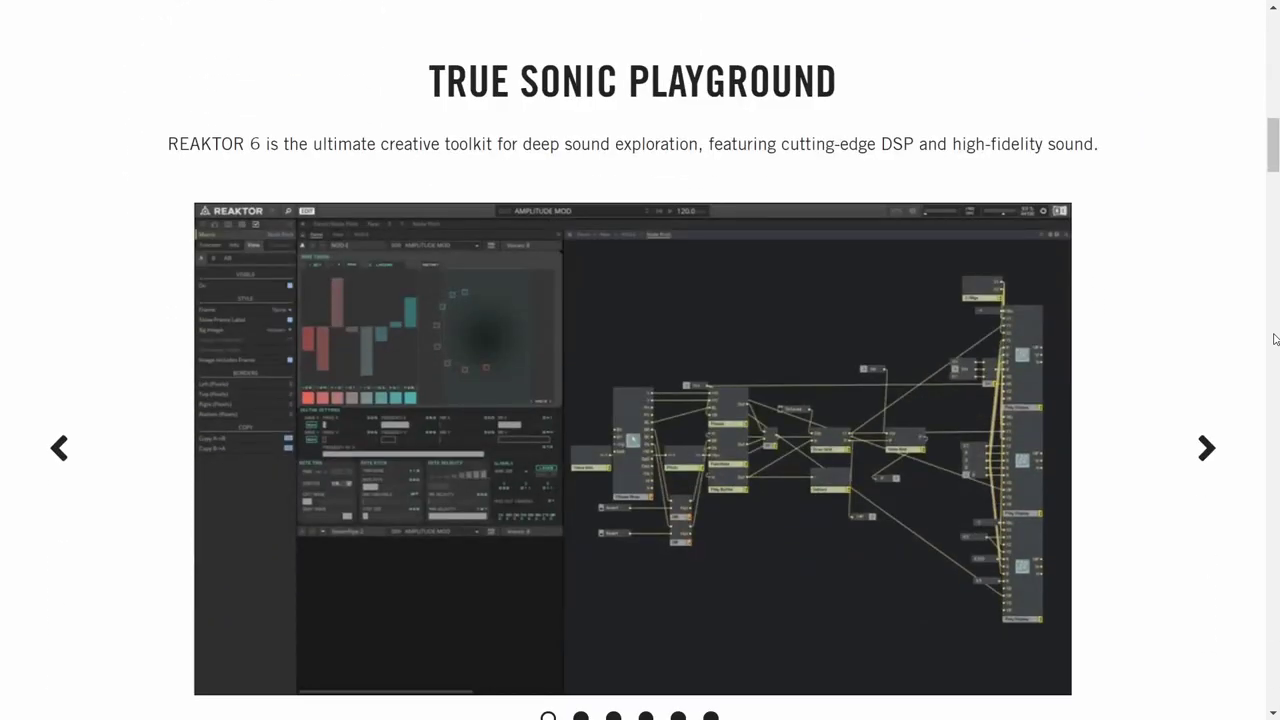
pyautogui.click(1213, 443)
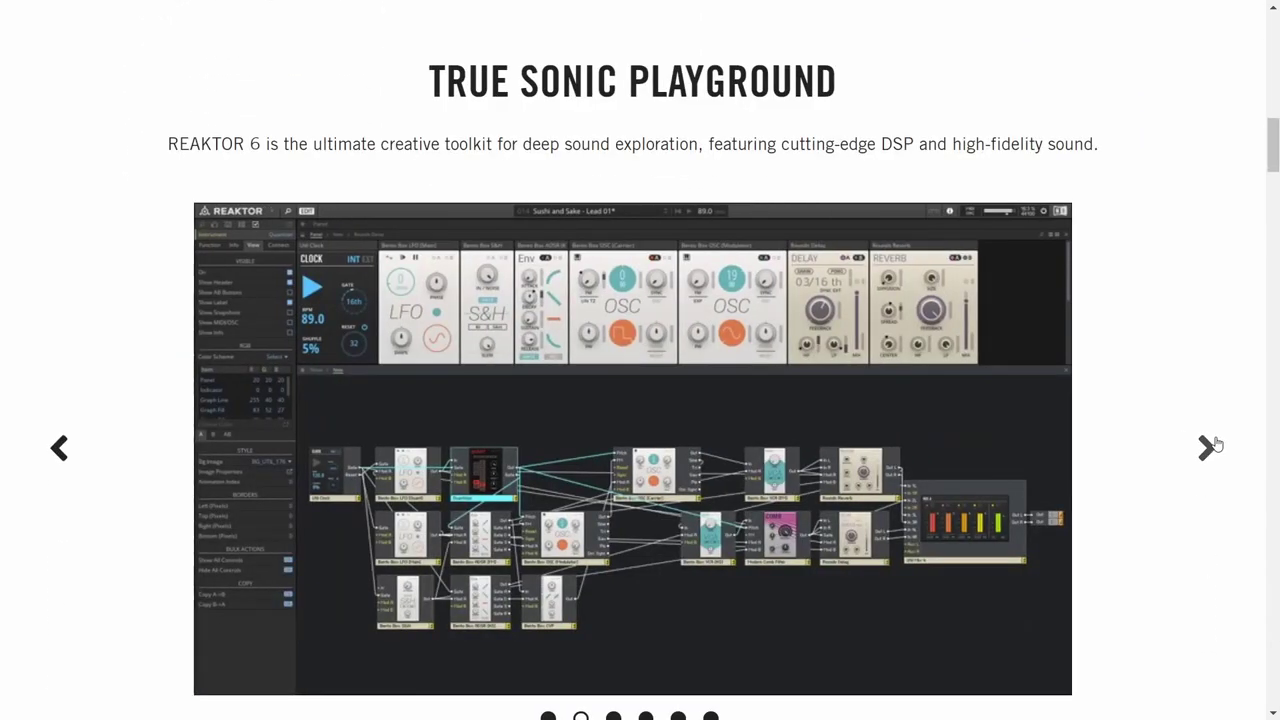
pyautogui.click(1214, 444)
pyautogui.click(1215, 444)
pyautogui.click(1215, 446)
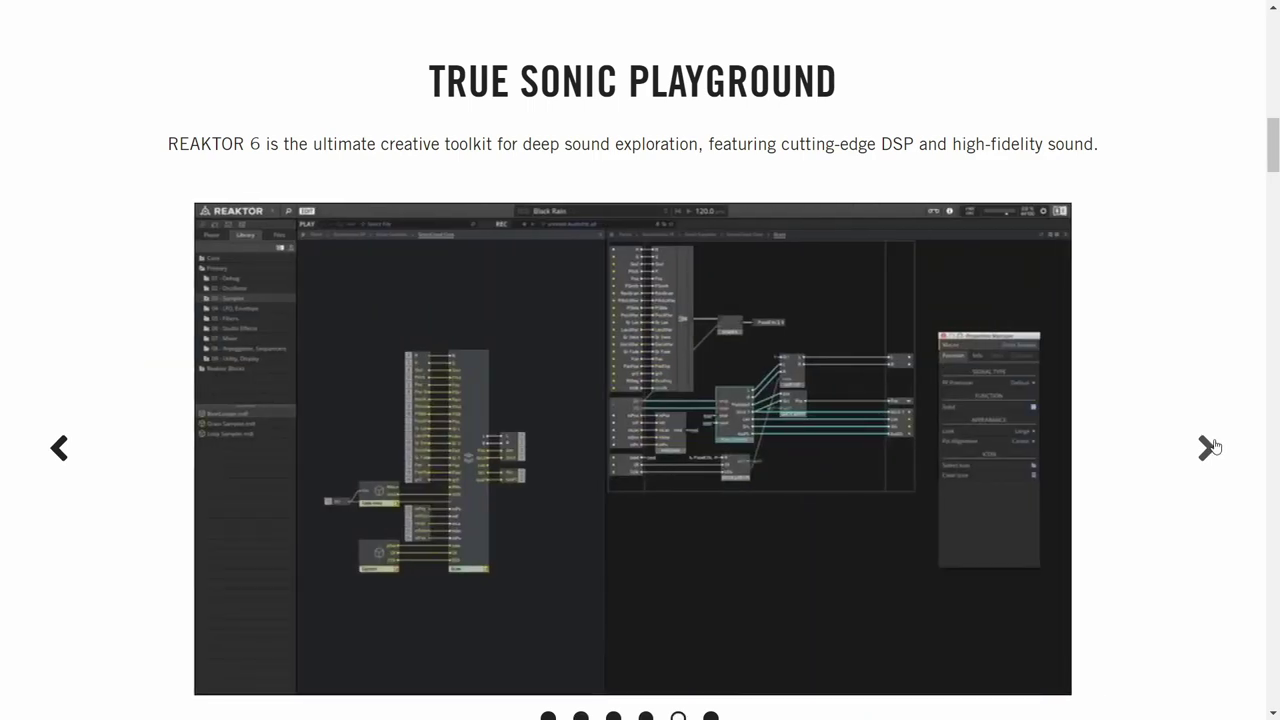
# Step: Scroll down through the Reaktor User Library's instrument listings
pyautogui.scroll(-8, 1215, 446)
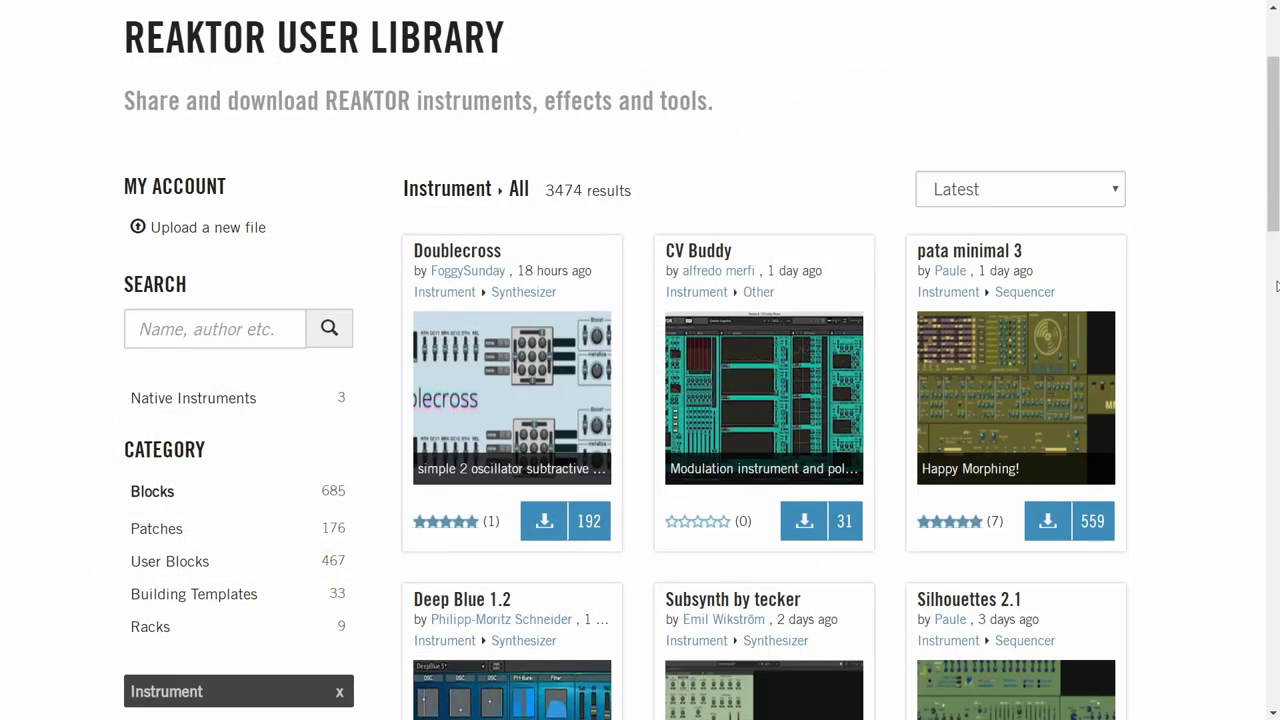
pyautogui.scroll(-4, 1275, 287)
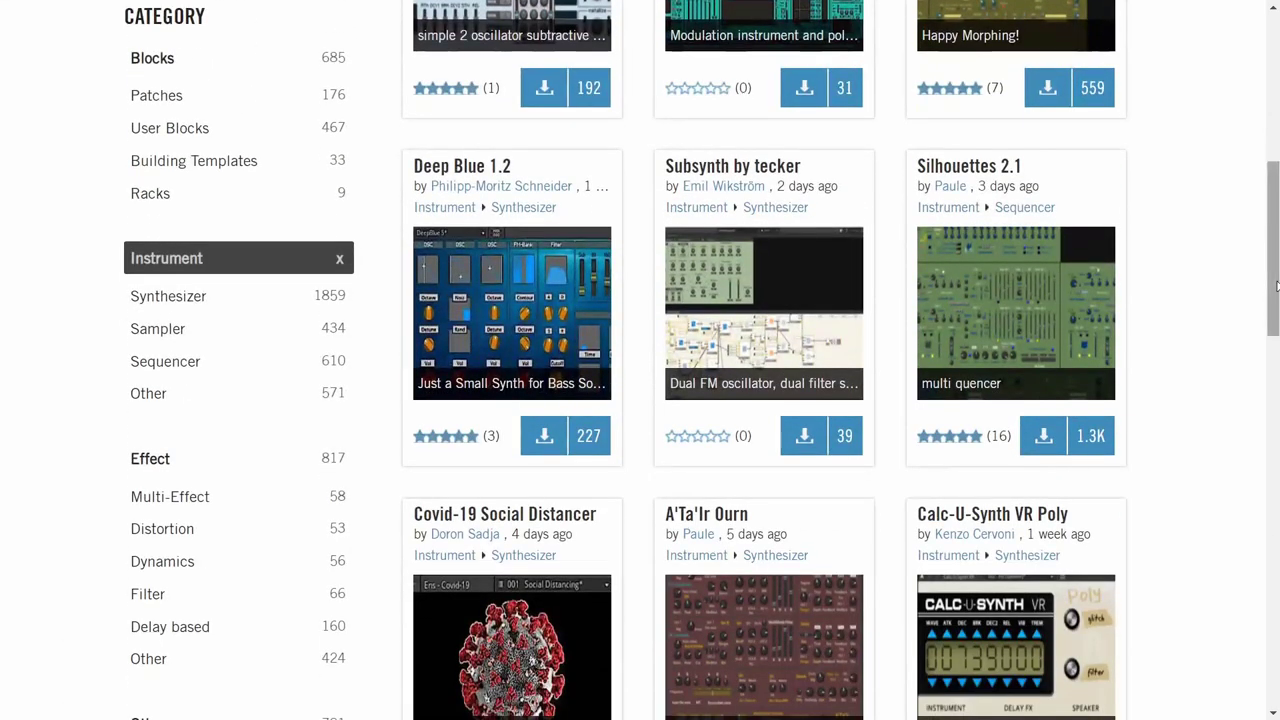
pyautogui.scroll(-4, 1275, 287)
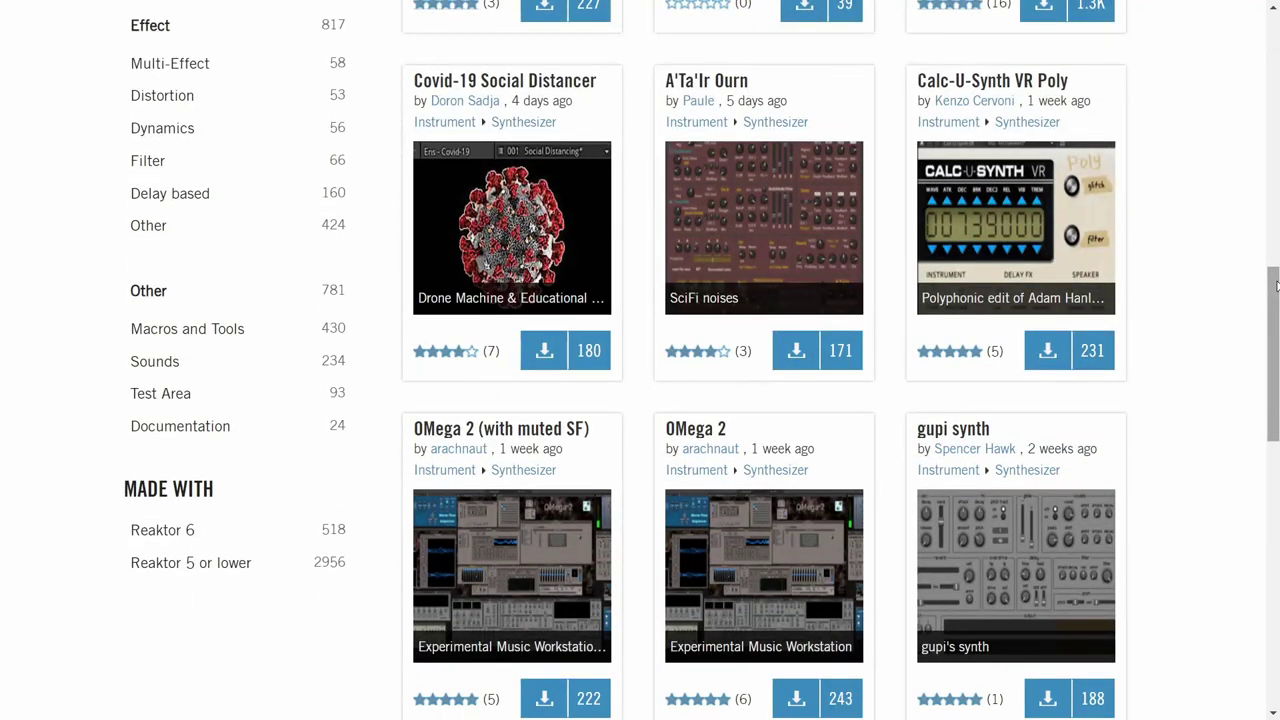
pyautogui.scroll(-4, 1275, 287)
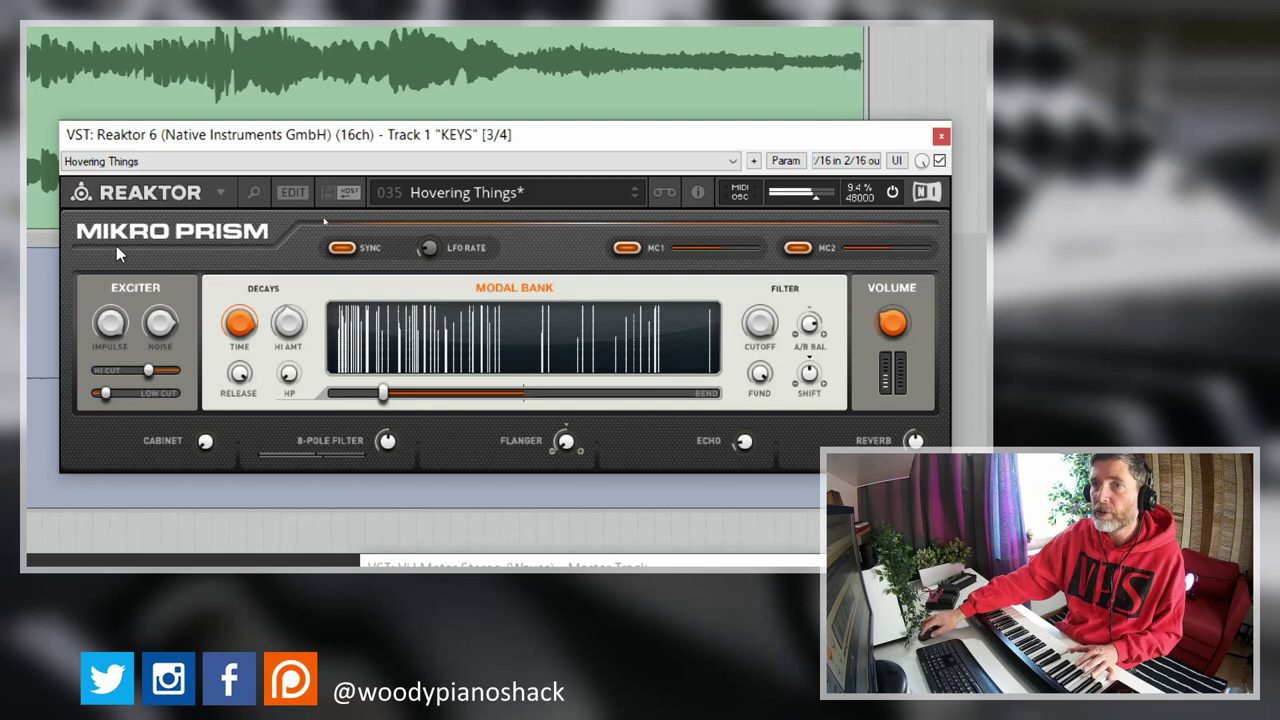
# Step: Open the exciter HI CUT fully and raise LOW CUT to thin the Hovering Things sound
pyautogui.moveTo(148, 370); pyautogui.dragTo(99, 391)
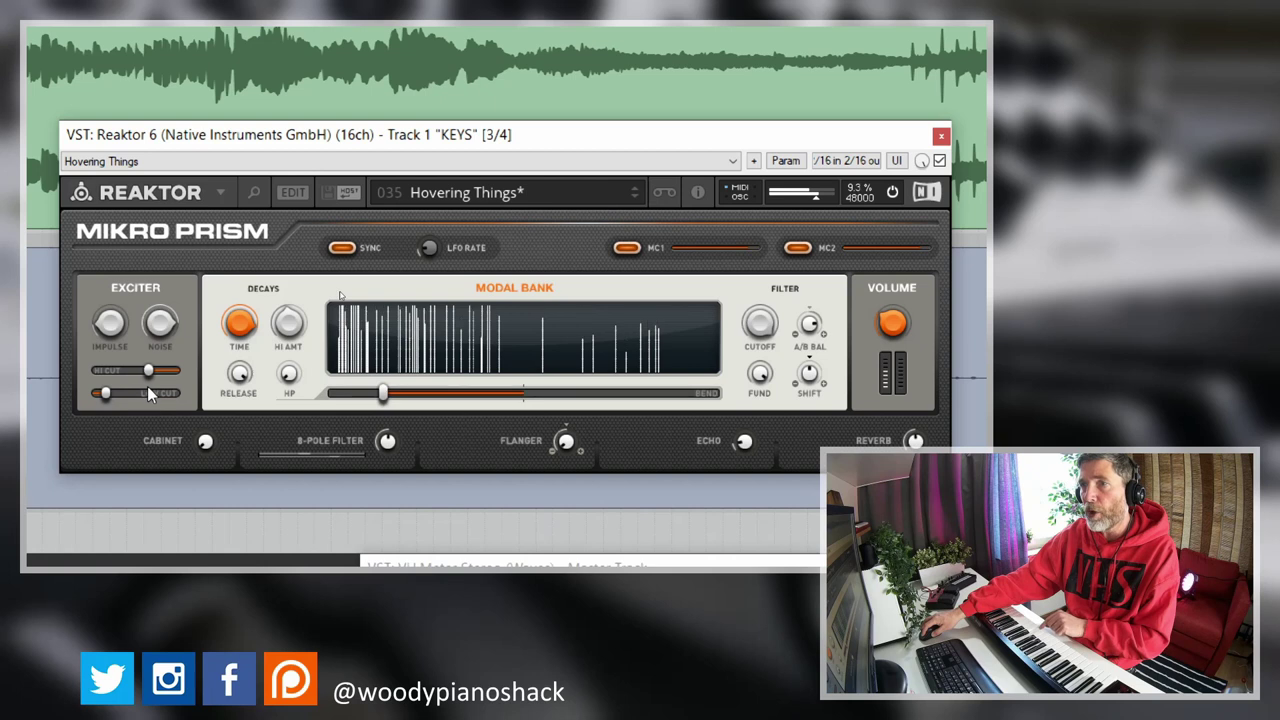
pyautogui.moveTo(143, 395); pyautogui.dragTo(173, 394)
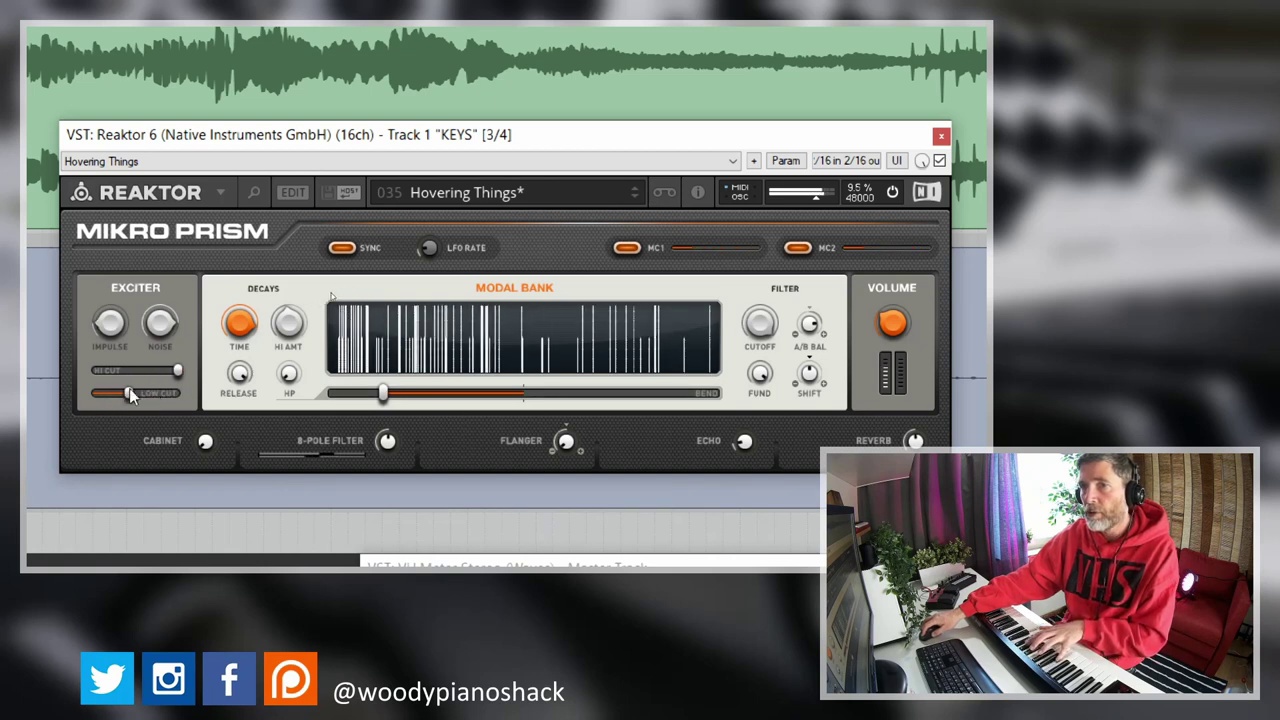
pyautogui.moveTo(131, 392); pyautogui.dragTo(149, 393)
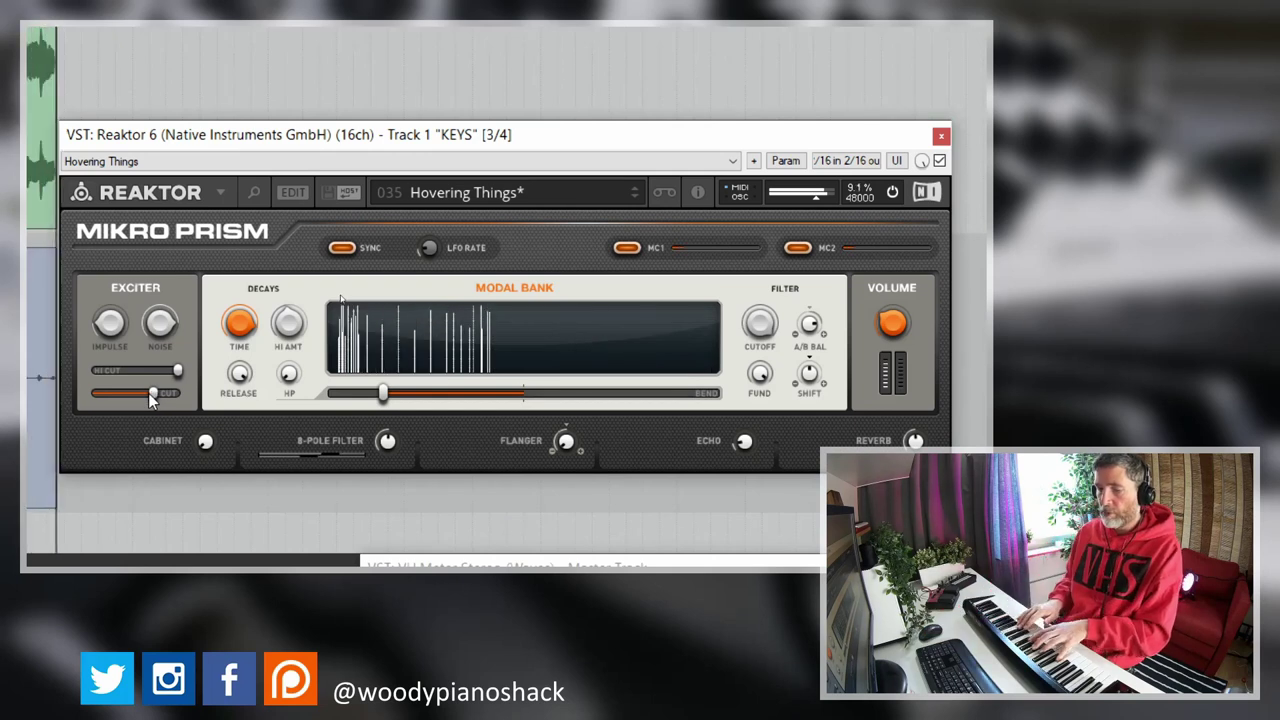